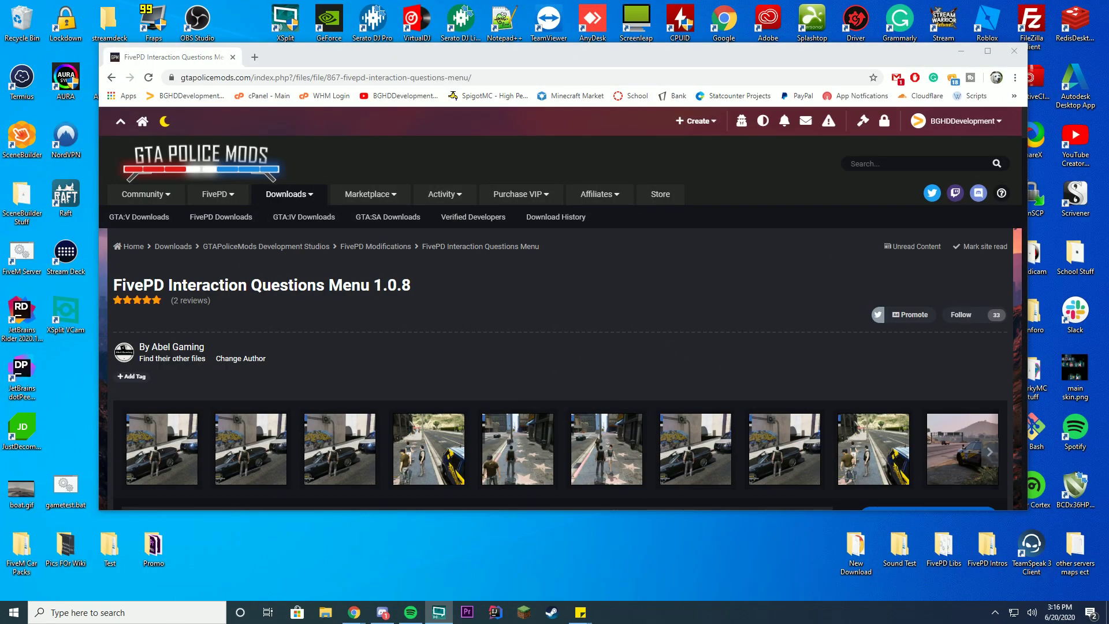
Preview the questions-menu screenshot, then download FivePD Interaction Questions - 1.0.8.zip after agreeing to the terms
left_click(723, 479)
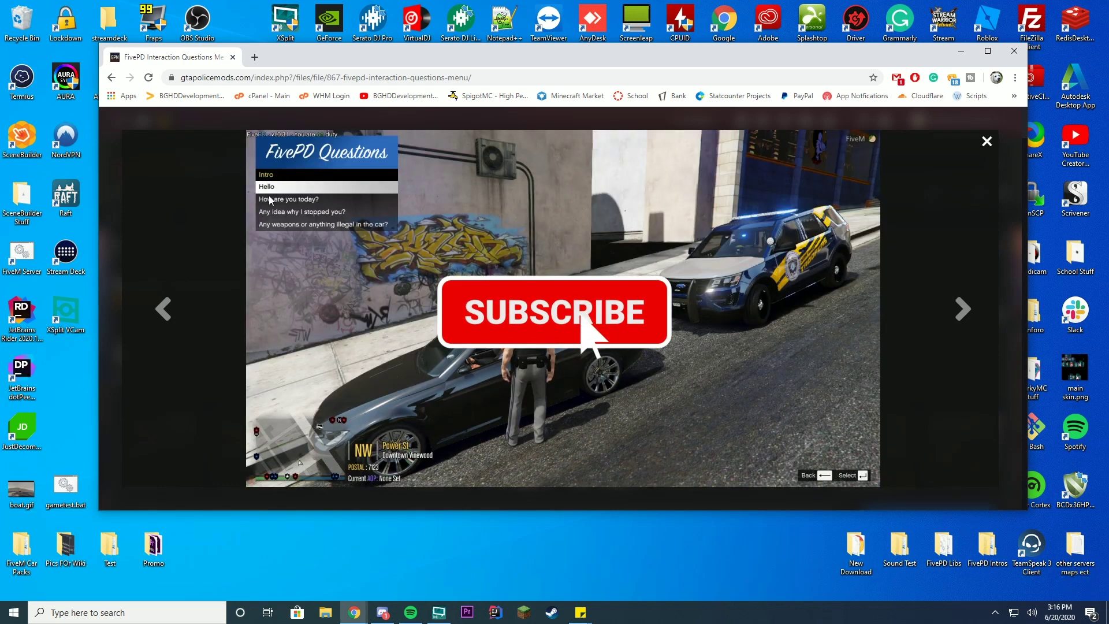
left_click(987, 141)
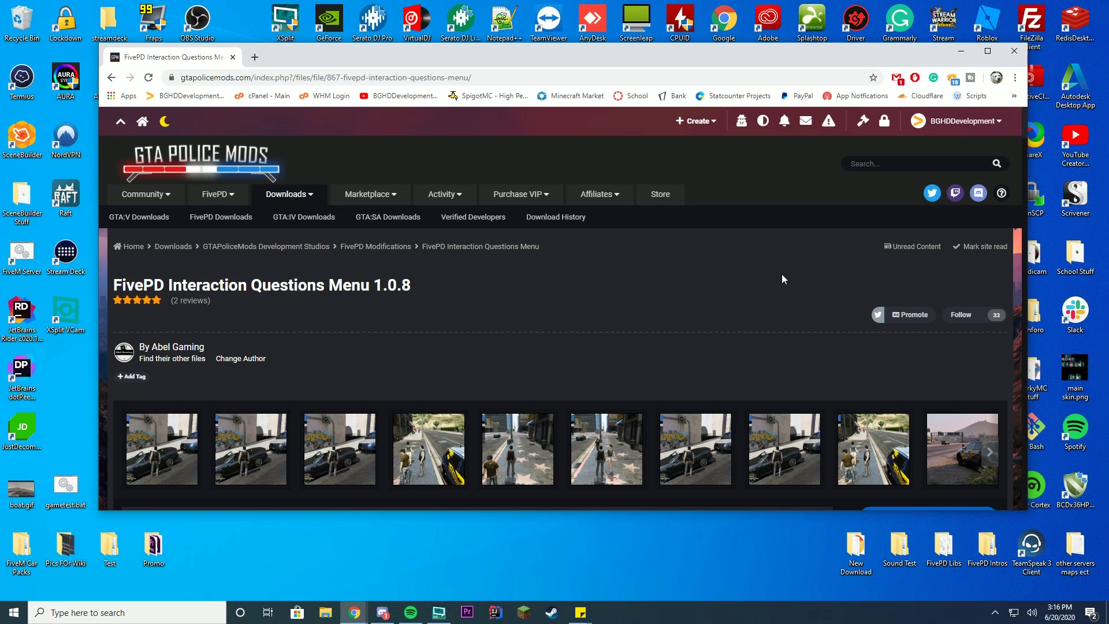
scroll(782, 279, "down", 4)
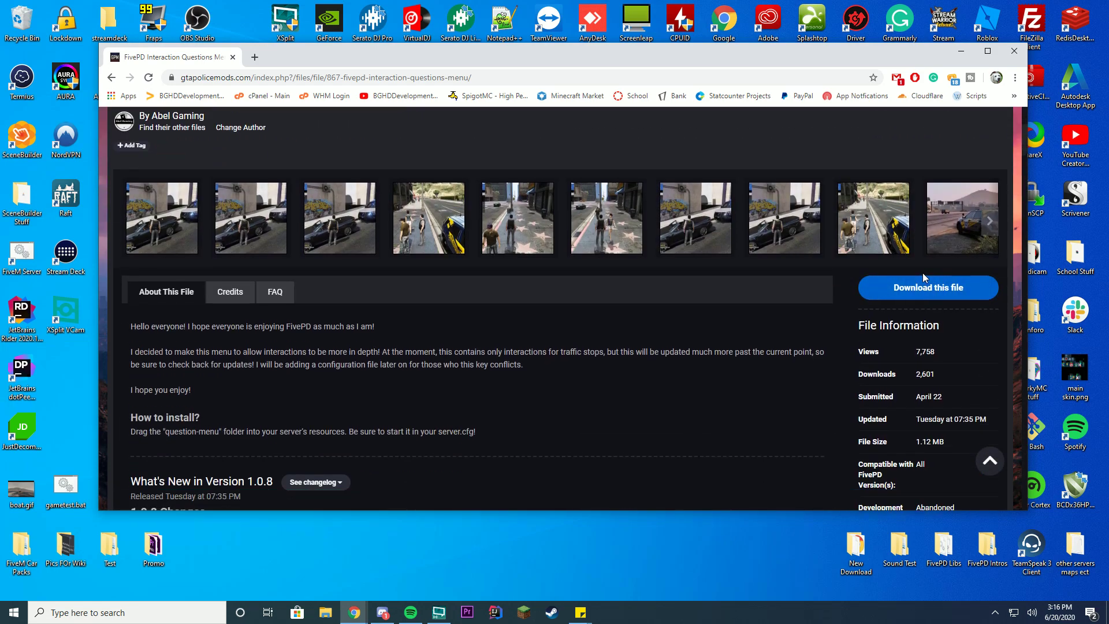
left_click(922, 286)
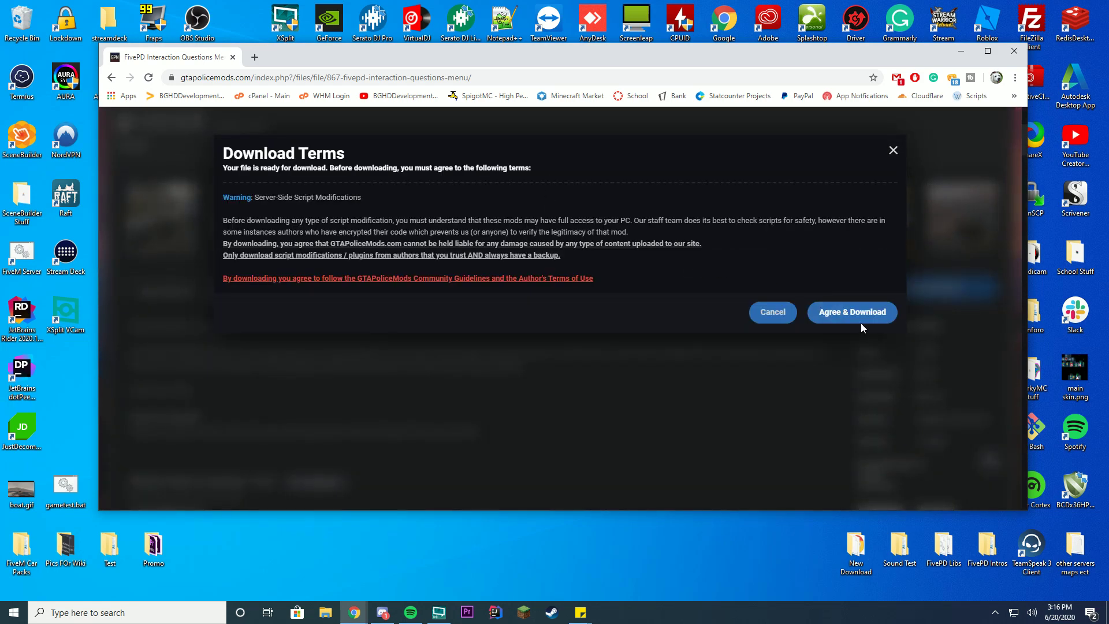
left_click(861, 317)
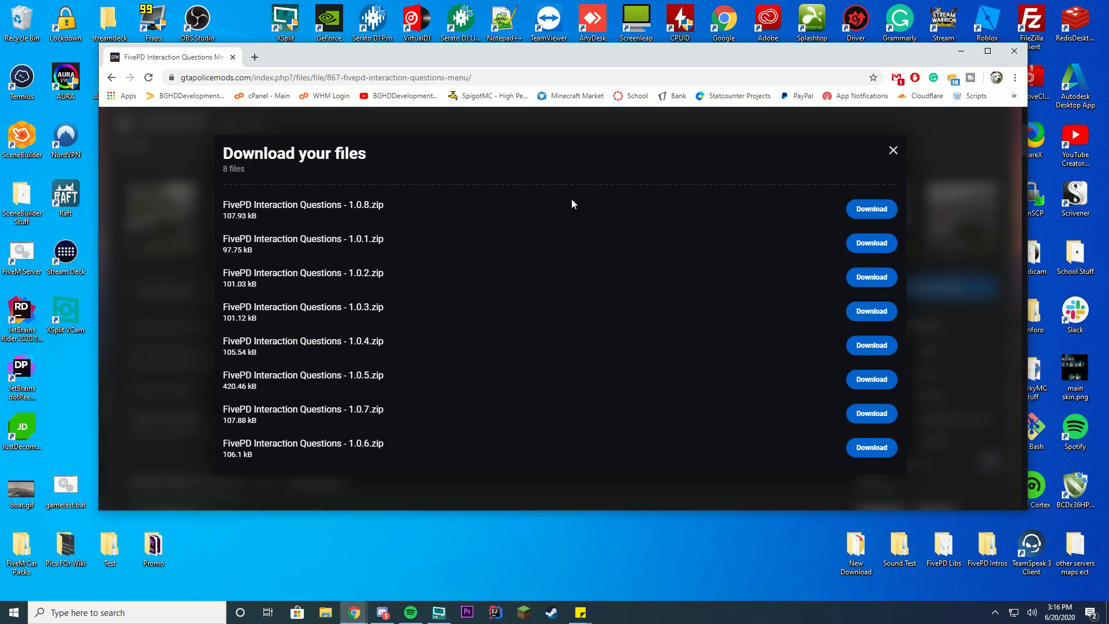
left_click(866, 209)
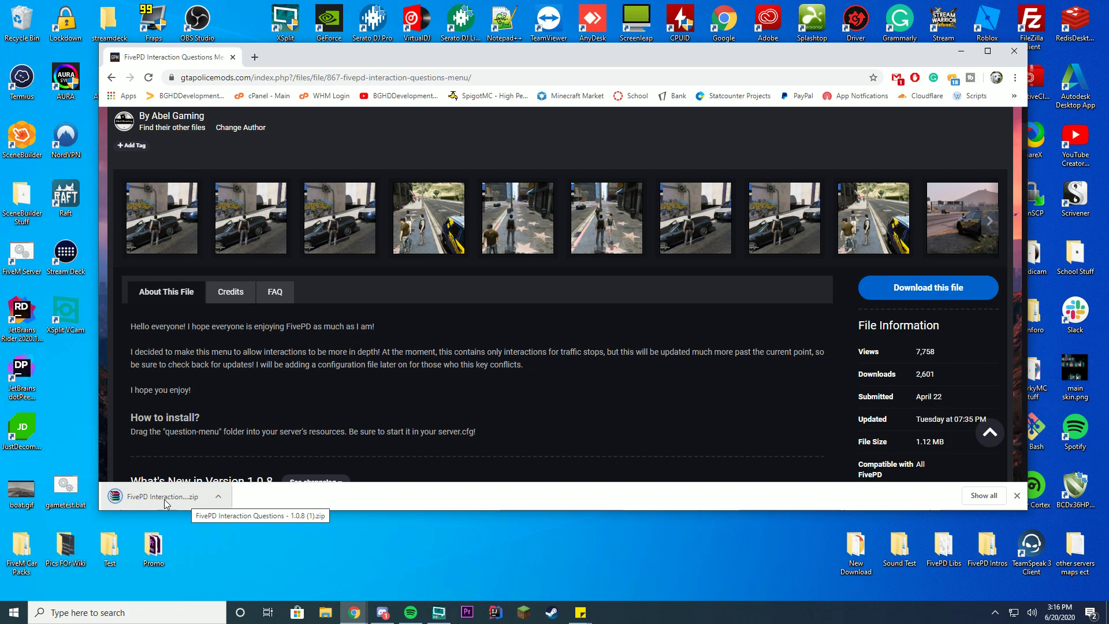
Open FivePD Interaction Questions - 1.0.8 (1).zip in WinRAR and minimize Chrome to reveal the desktop
left_click(165, 500)
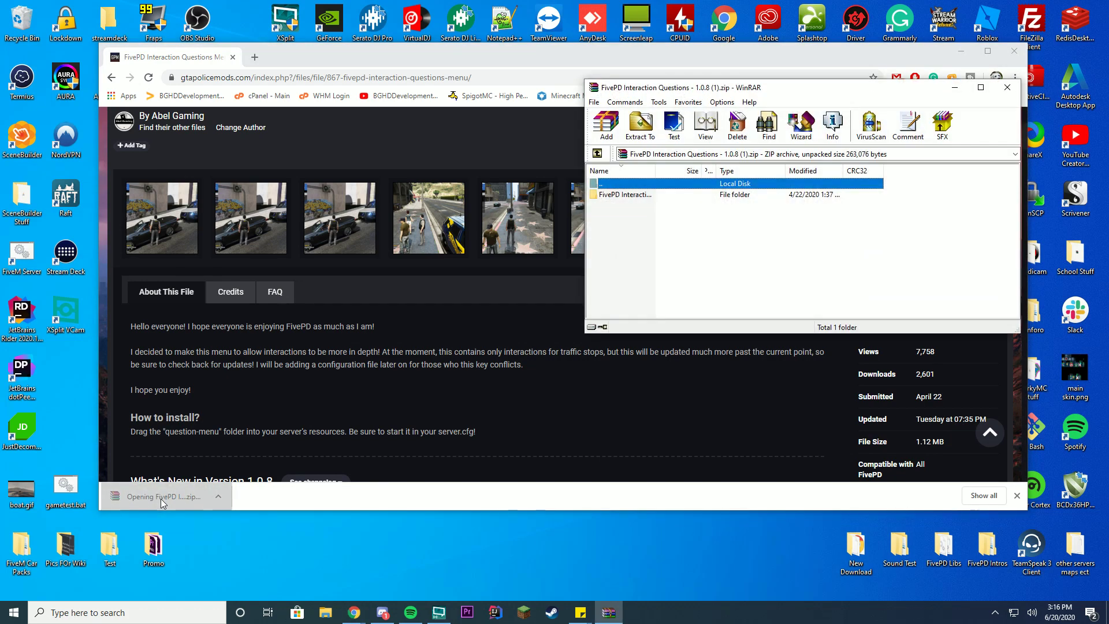
left_click(961, 51)
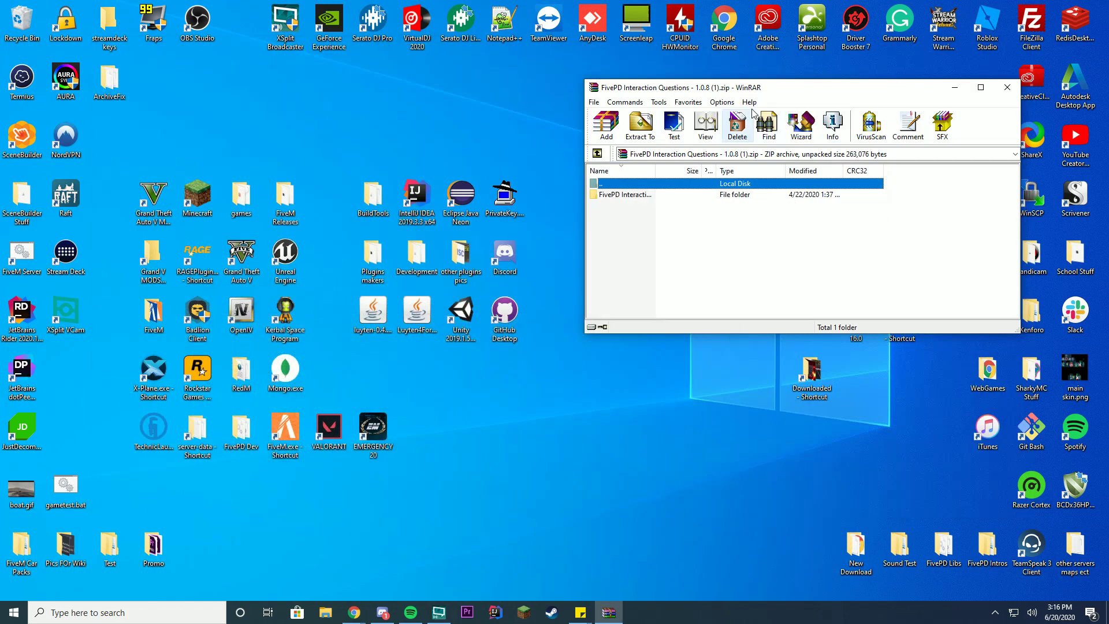
left_click_drag(801, 94, 754, 160)
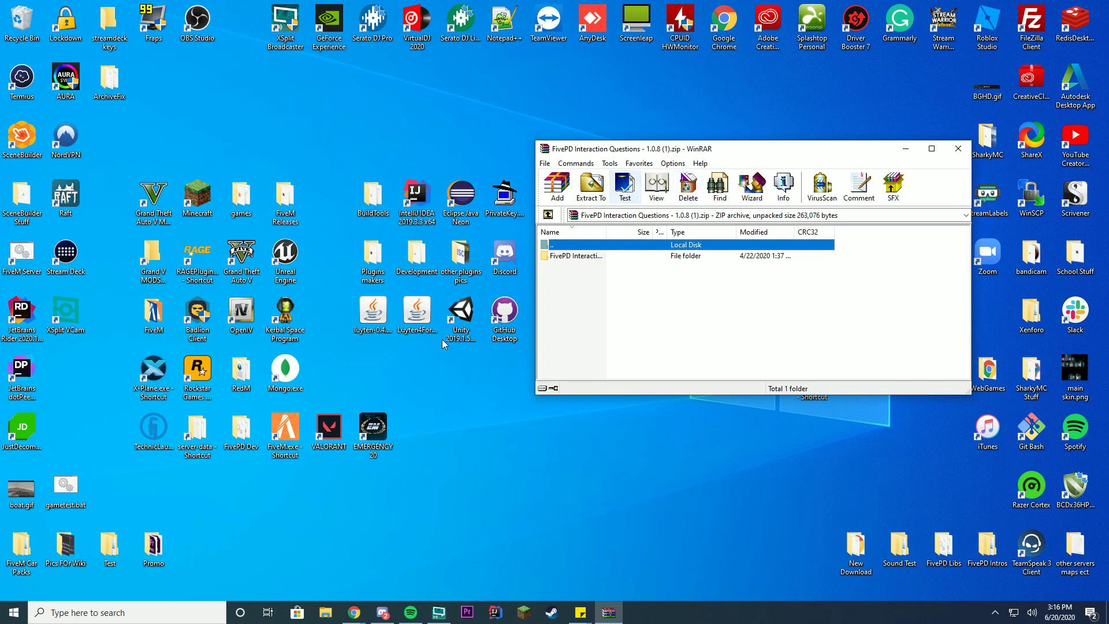
Open server-data\resources in Explorer and the FivePD Interaction Questions folder inside the WinRAR archive
double_click(218, 430)
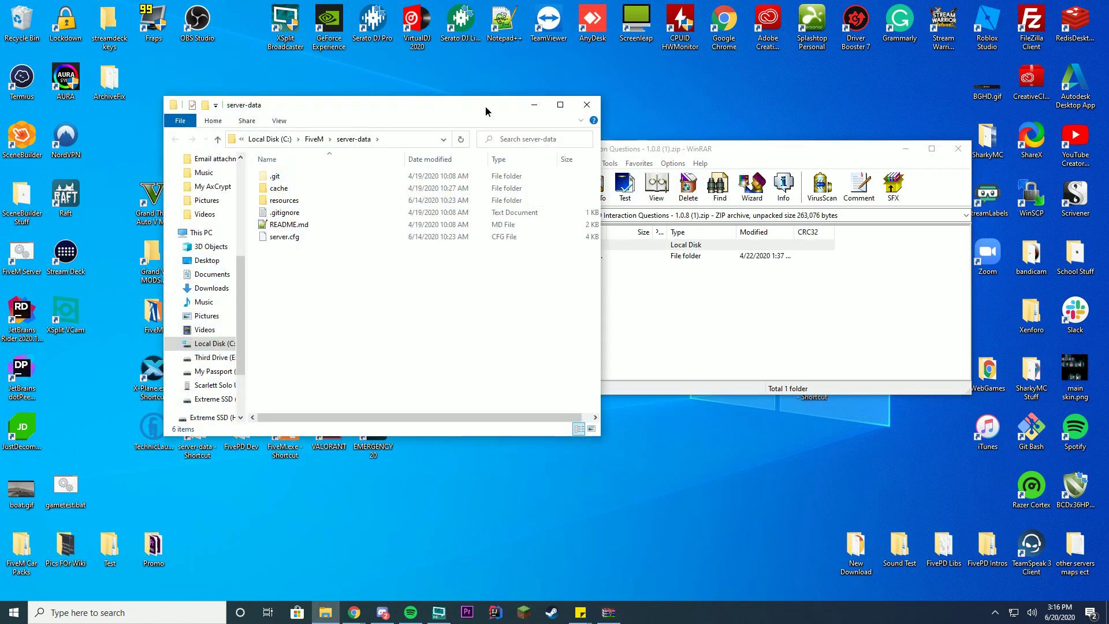
left_click_drag(486, 108, 359, 108)
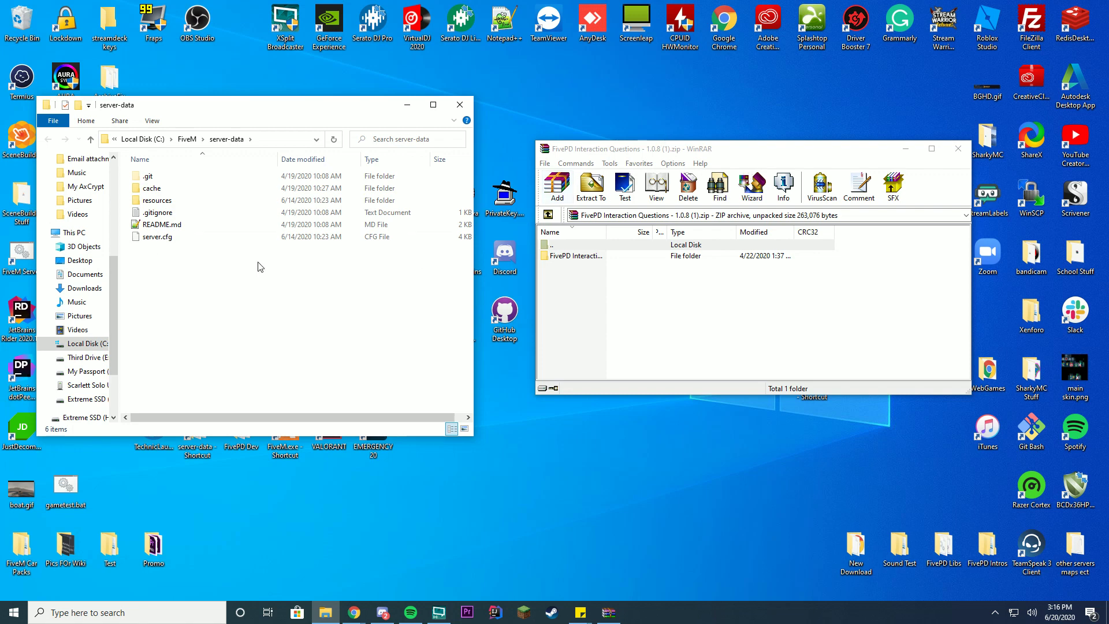
double_click(219, 201)
double_click(615, 256)
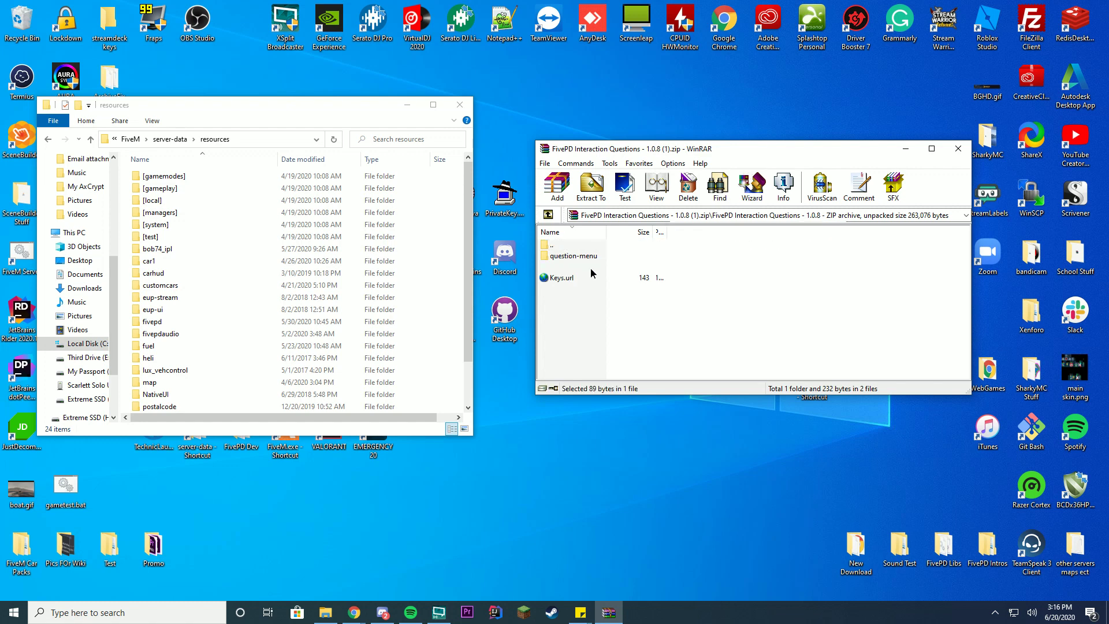
double_click(590, 267)
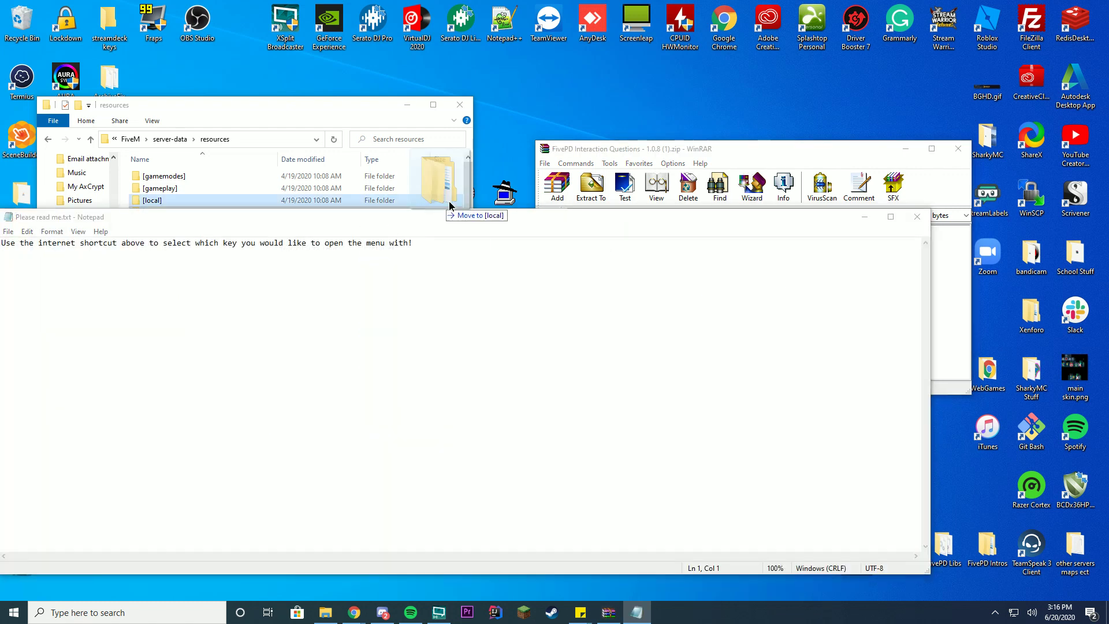
left_click_drag(435, 225, 523, 198)
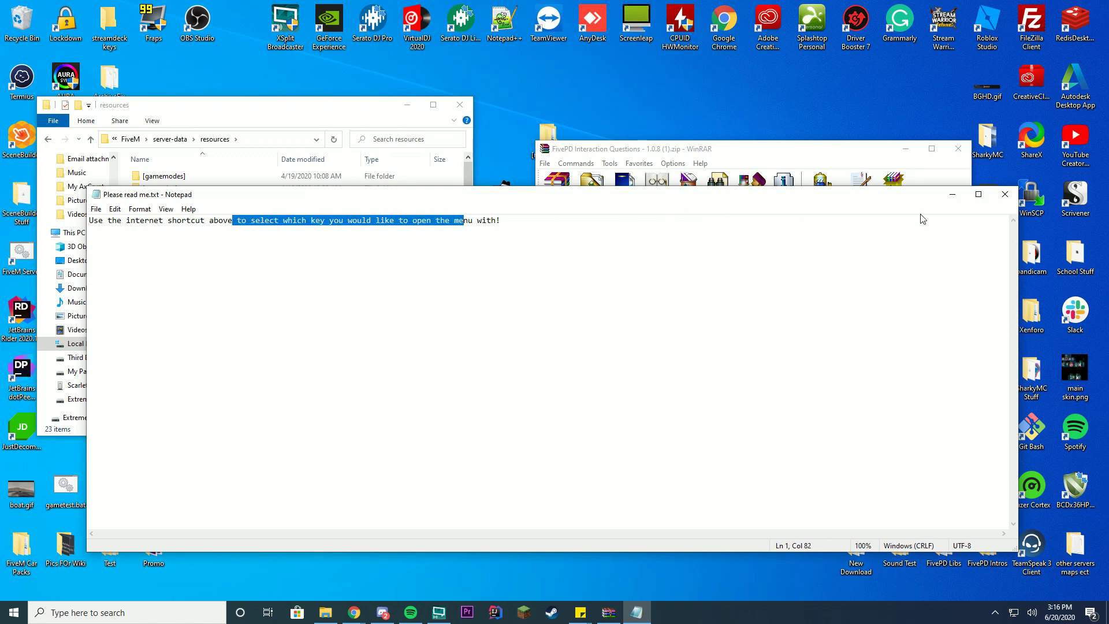
left_click(1005, 194)
left_click_drag(855, 149, 945, 164)
left_click_drag(548, 136, 465, 311)
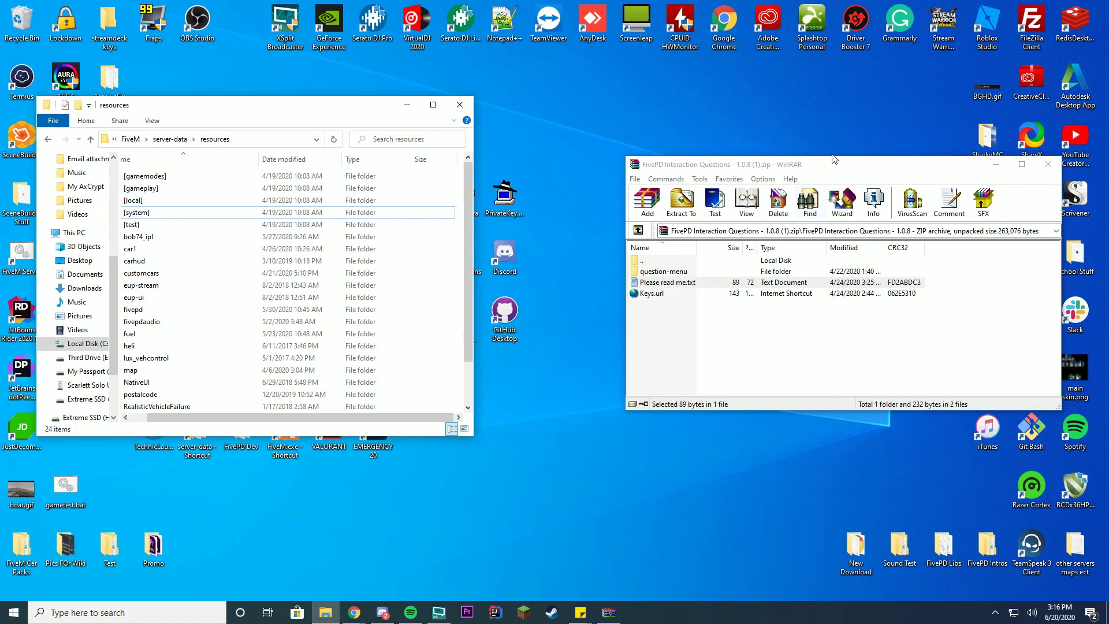
left_click_drag(834, 160, 604, 133)
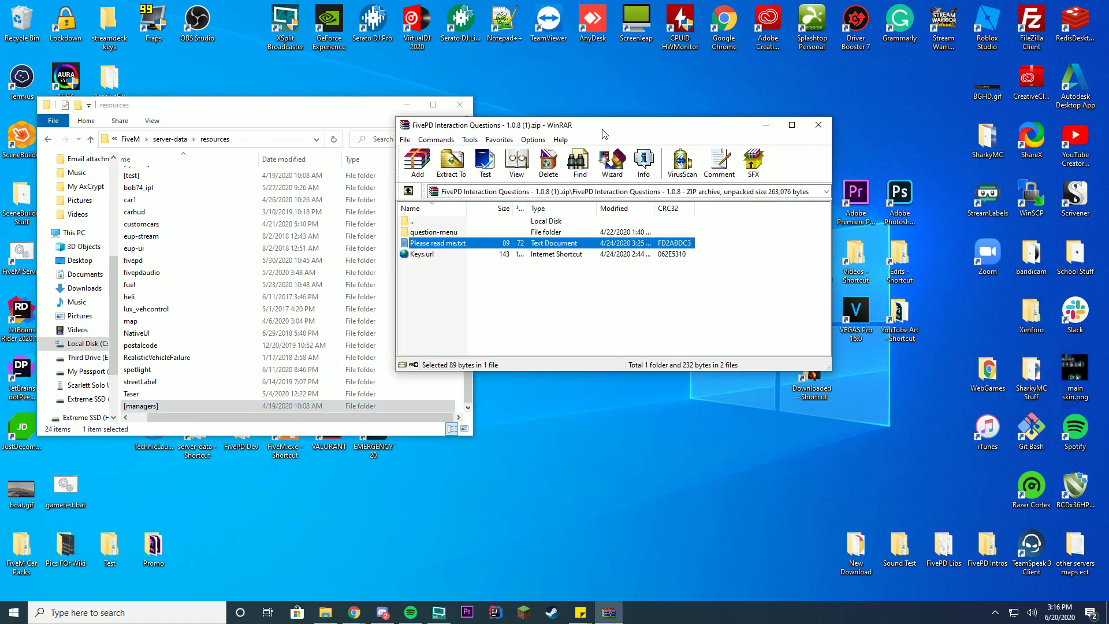
double_click(434, 257)
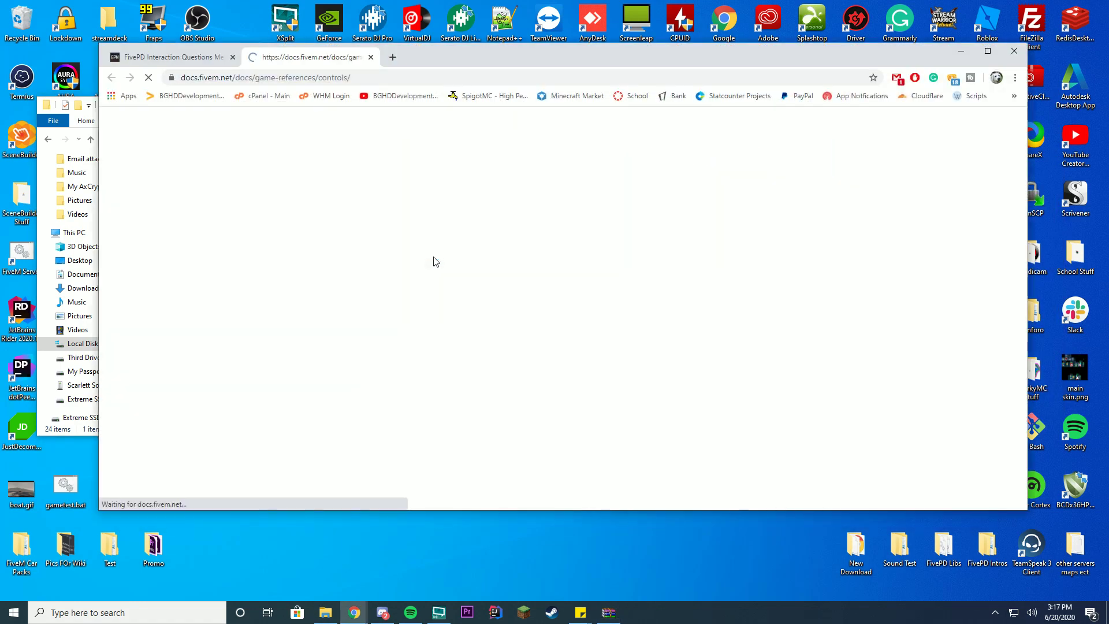
scroll(436, 262, "down", 8)
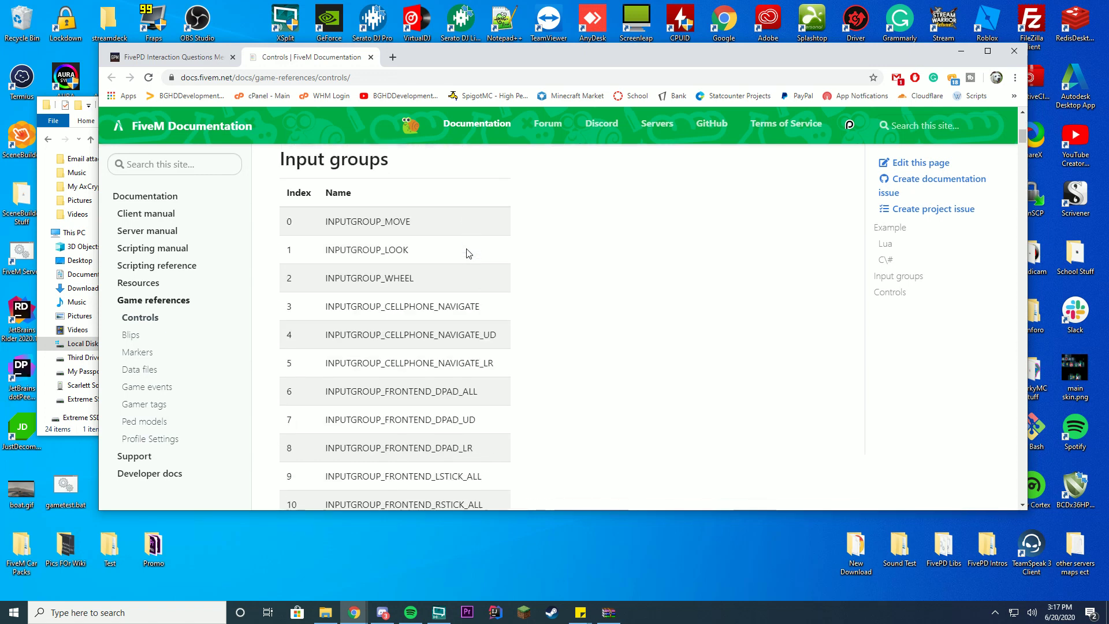
scroll(468, 253, "down", 20)
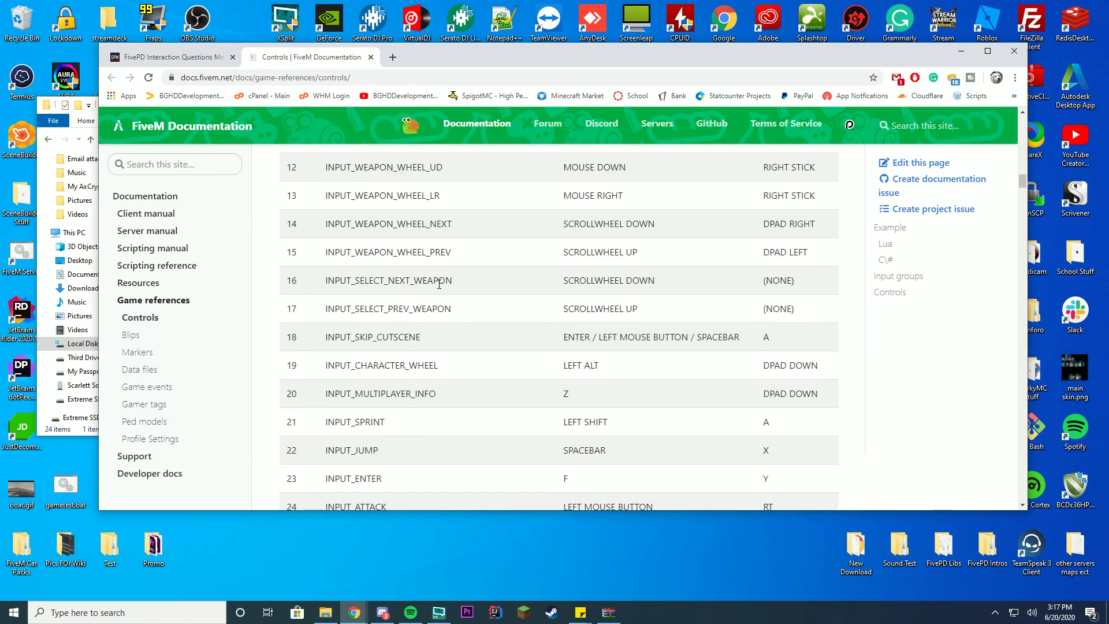
scroll(520, 285, "down", 4)
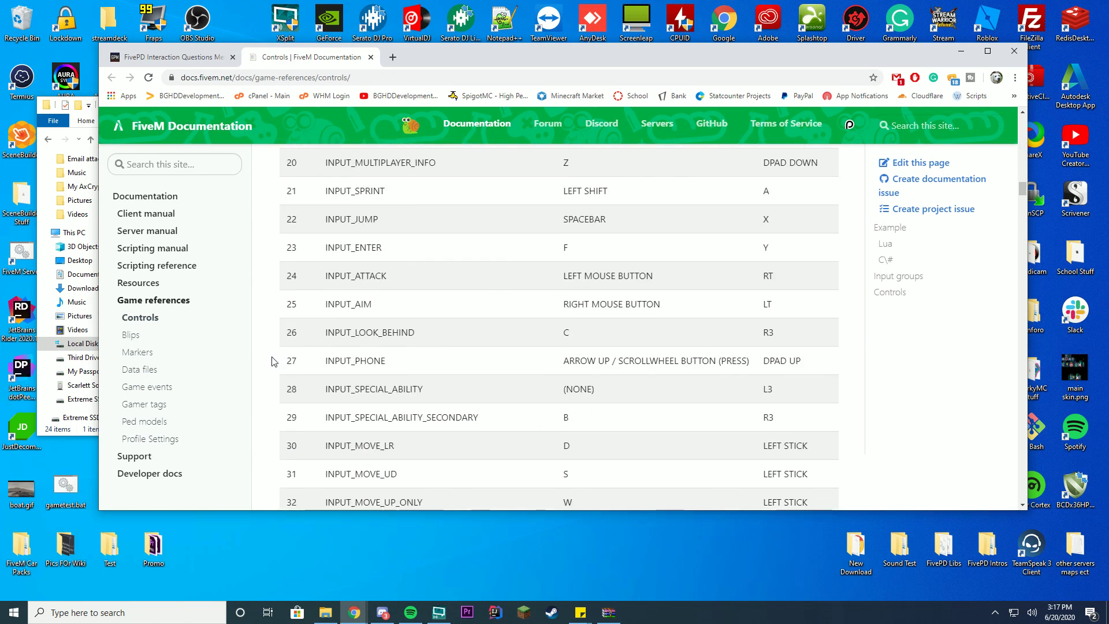
scroll(608, 359, "down", 6)
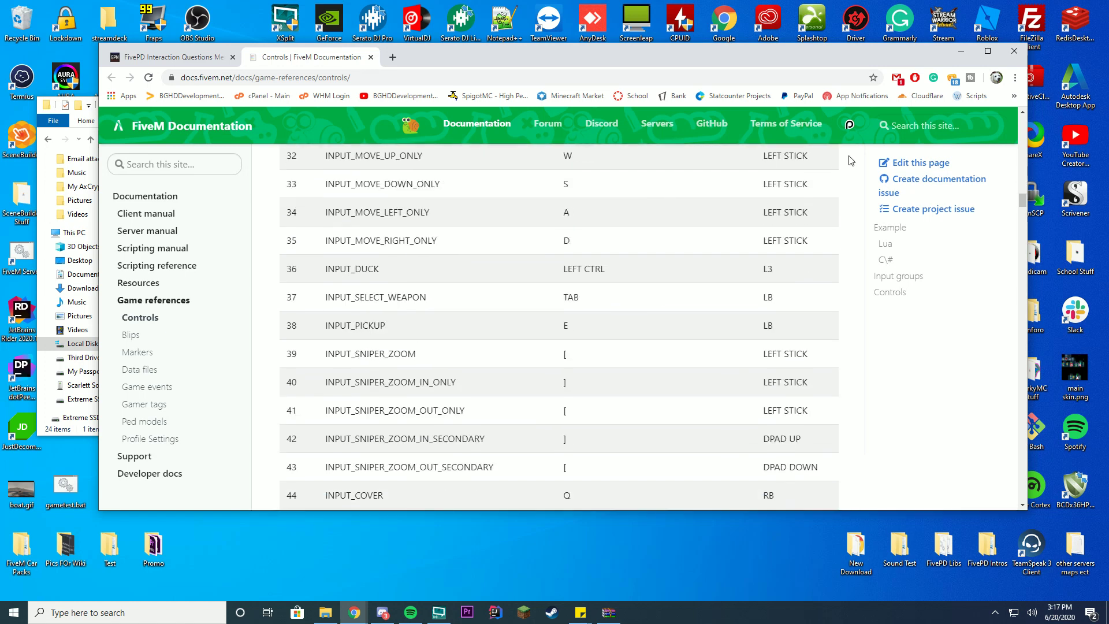
left_click(960, 51)
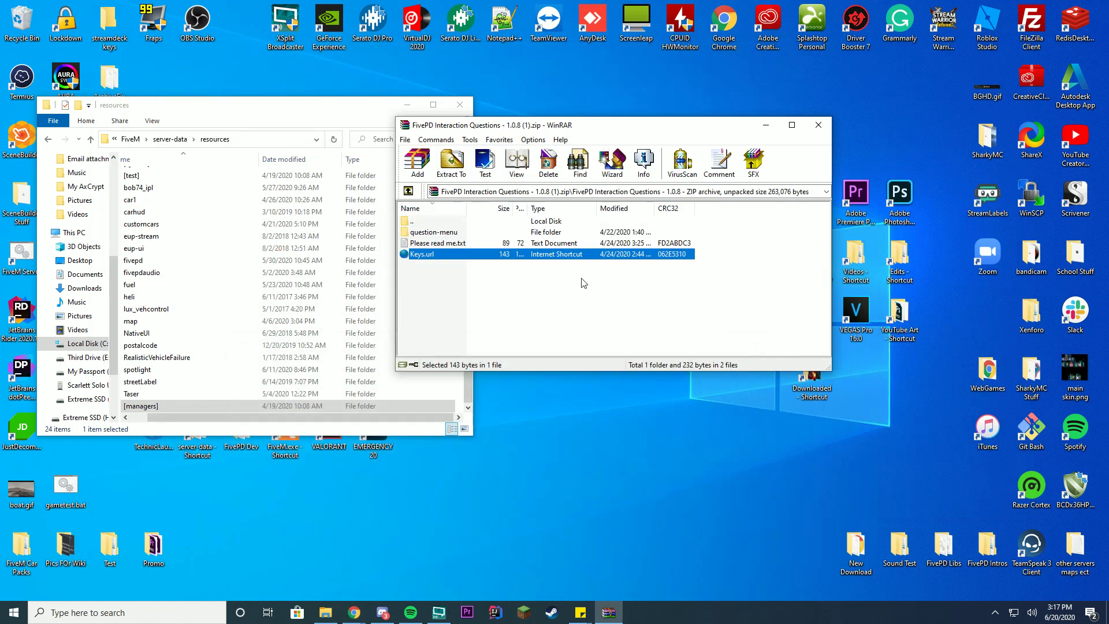
Copy the question-menu folder from the archive into the server's resources folder
double_click(438, 234)
double_click(420, 224)
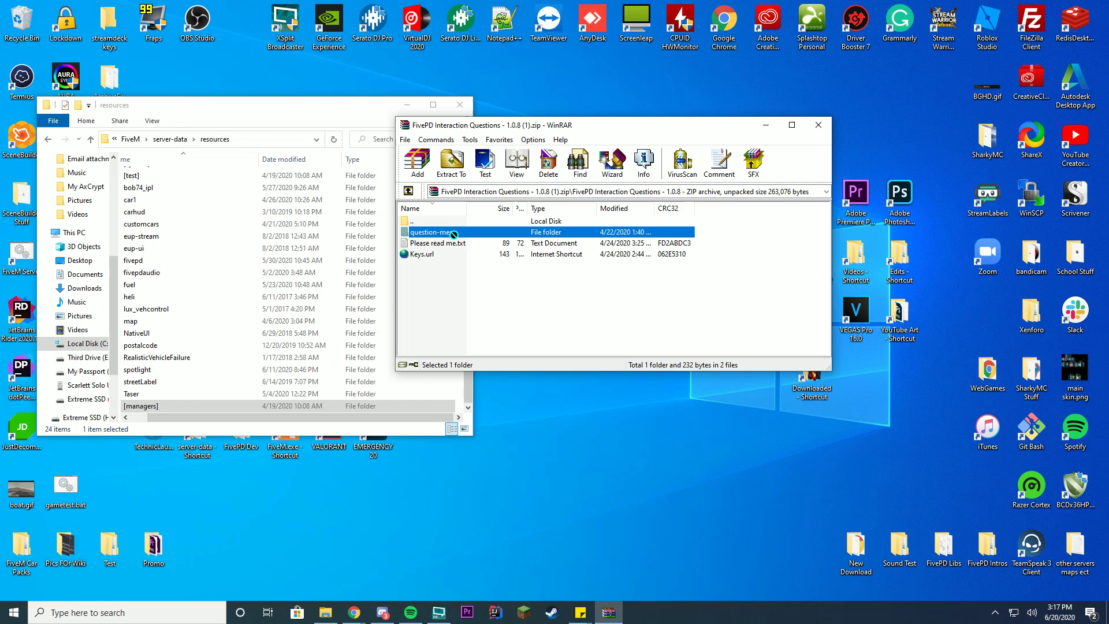
left_click_drag(455, 364, 460, 399)
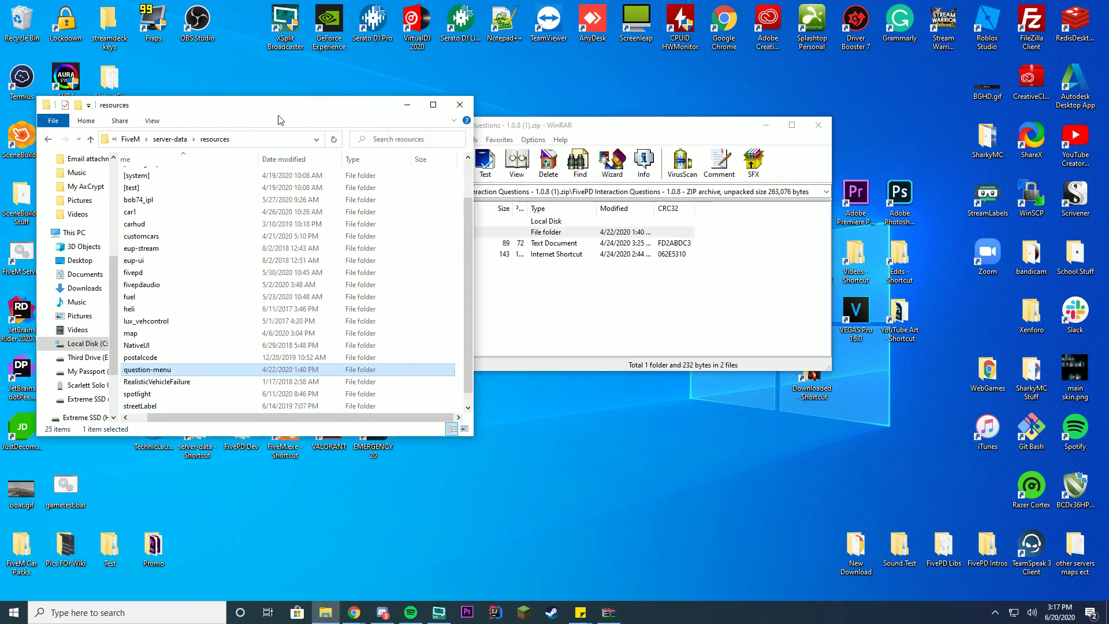
left_click_drag(279, 119, 502, 136)
Open server.cfg from server-data in Notepad++
left_click(394, 156)
left_click(385, 254)
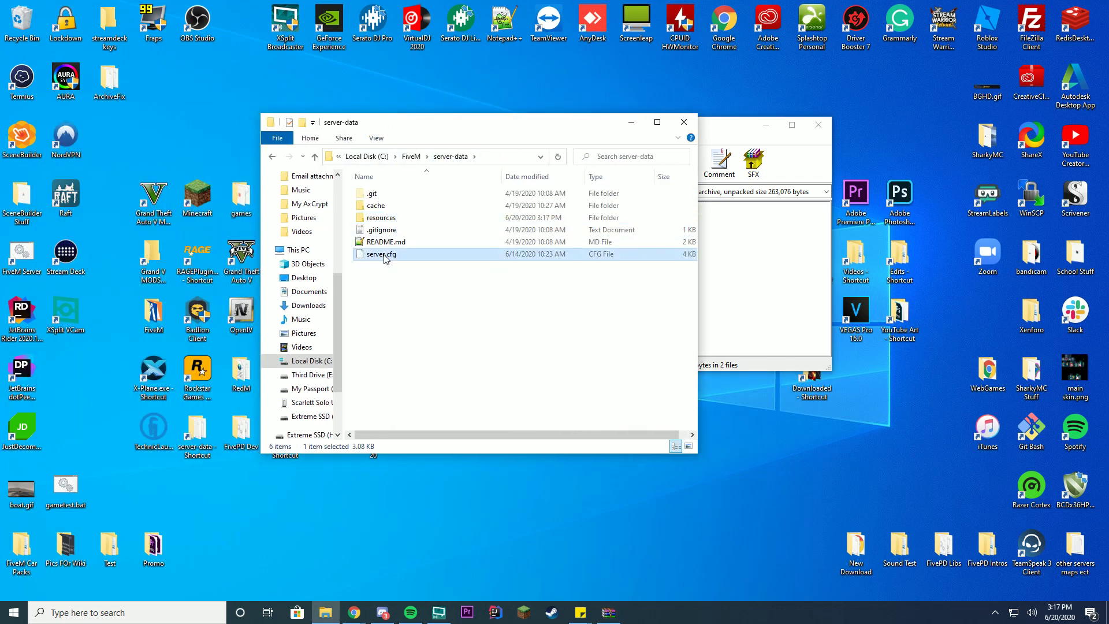
right_click(384, 254)
left_click(318, 303)
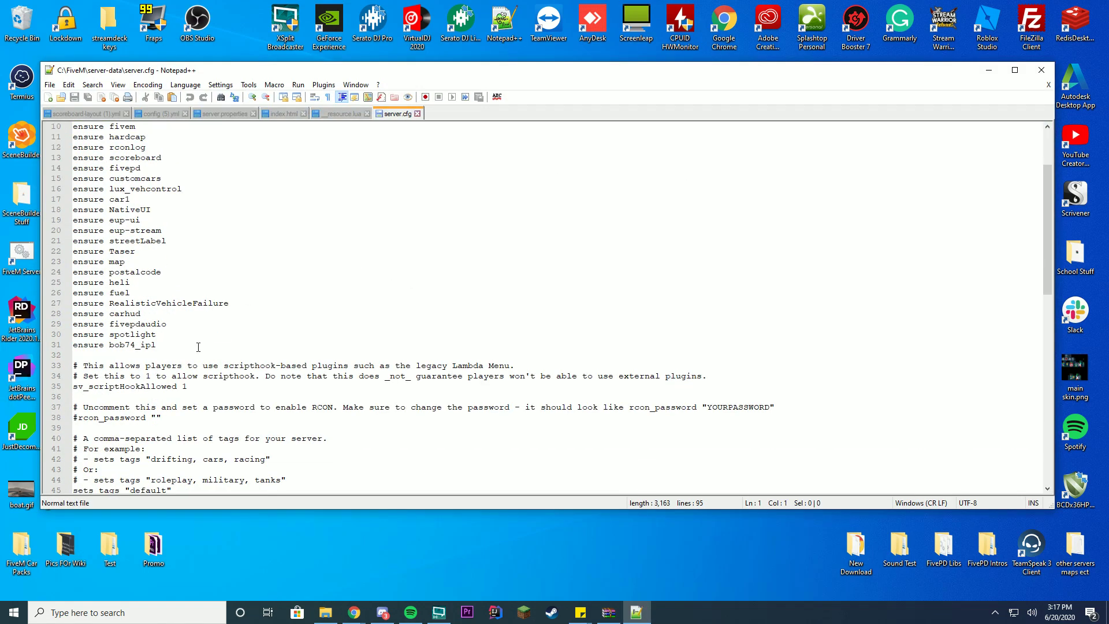
Add 'ensure question-menu' below 'ensure bob74_ipl' in server.cfg, save, and reopen the resources folder
left_click(198, 347)
key("Return")
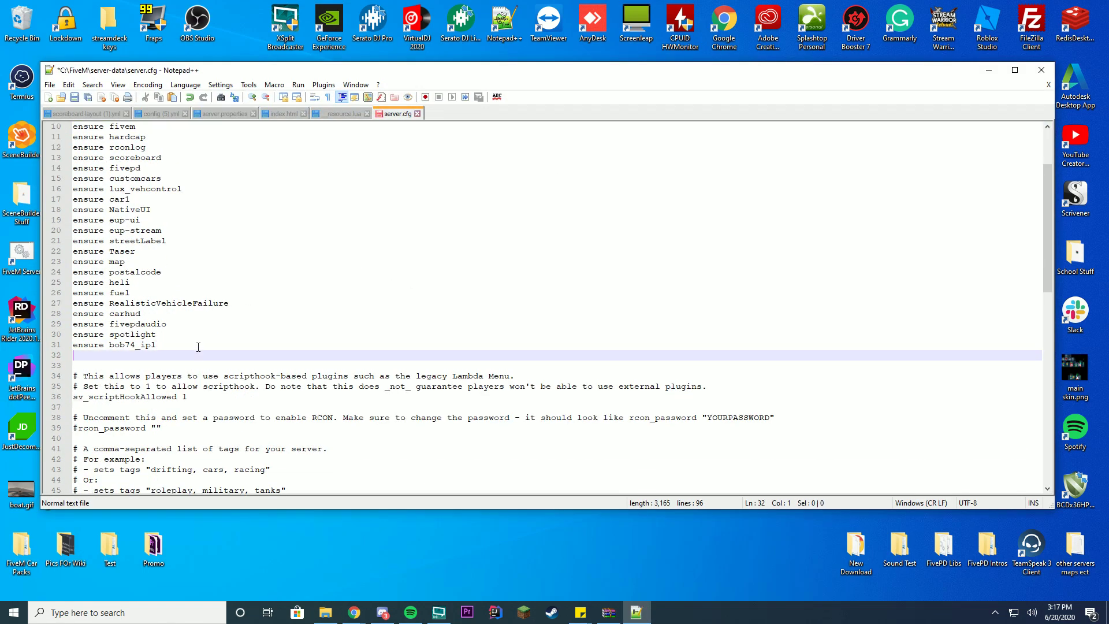
type("ensure question-menu")
left_click(1042, 70)
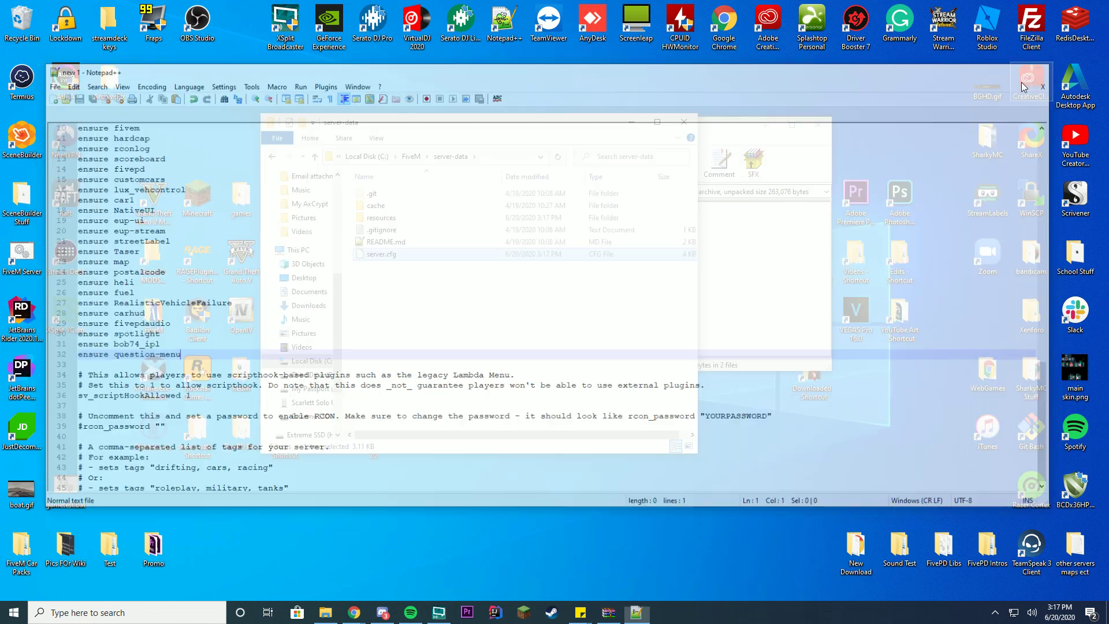
double_click(400, 224)
scroll(451, 294, "down", 2)
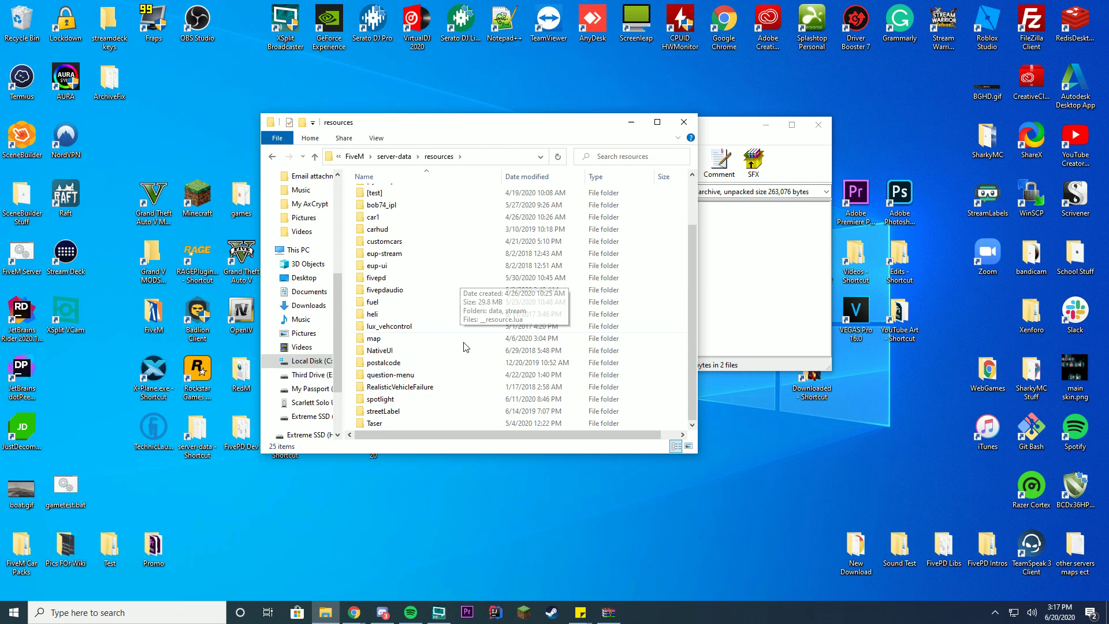
Return to server-data, launch the FiveM Server console, and move it to the right
scroll(439, 364, "up", 2)
scroll(479, 404, "down", 2)
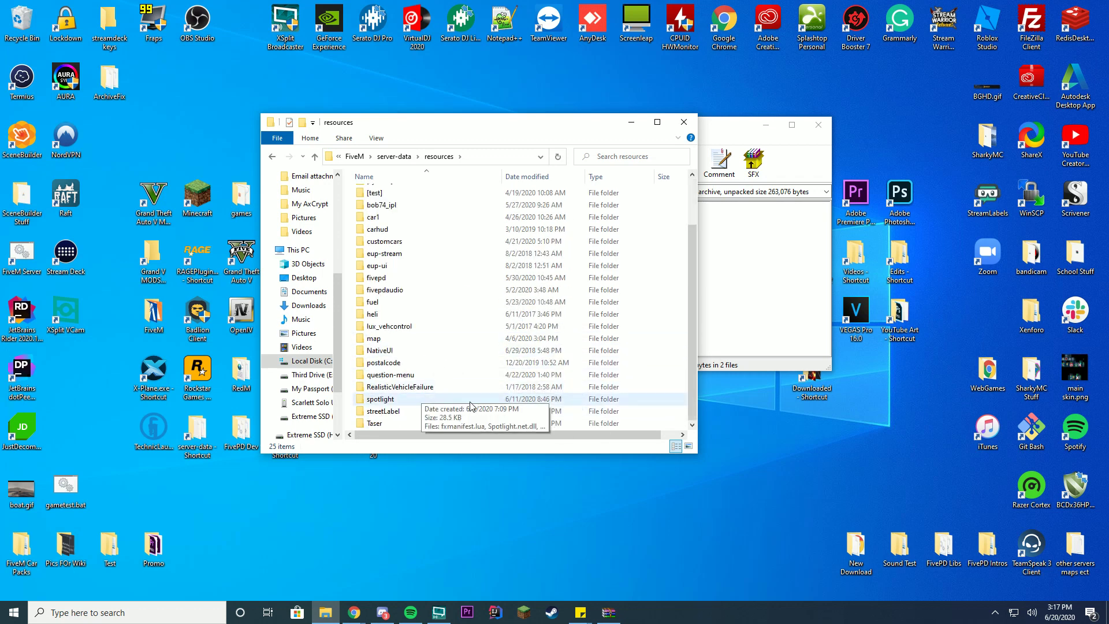
left_click(390, 157)
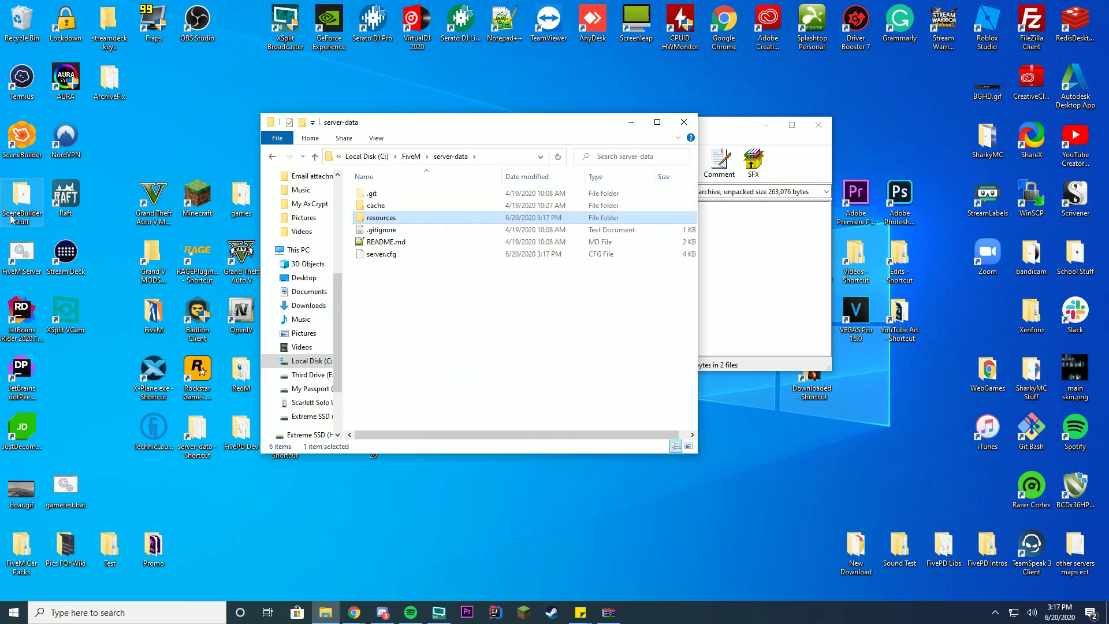
double_click(21, 254)
left_click(818, 124)
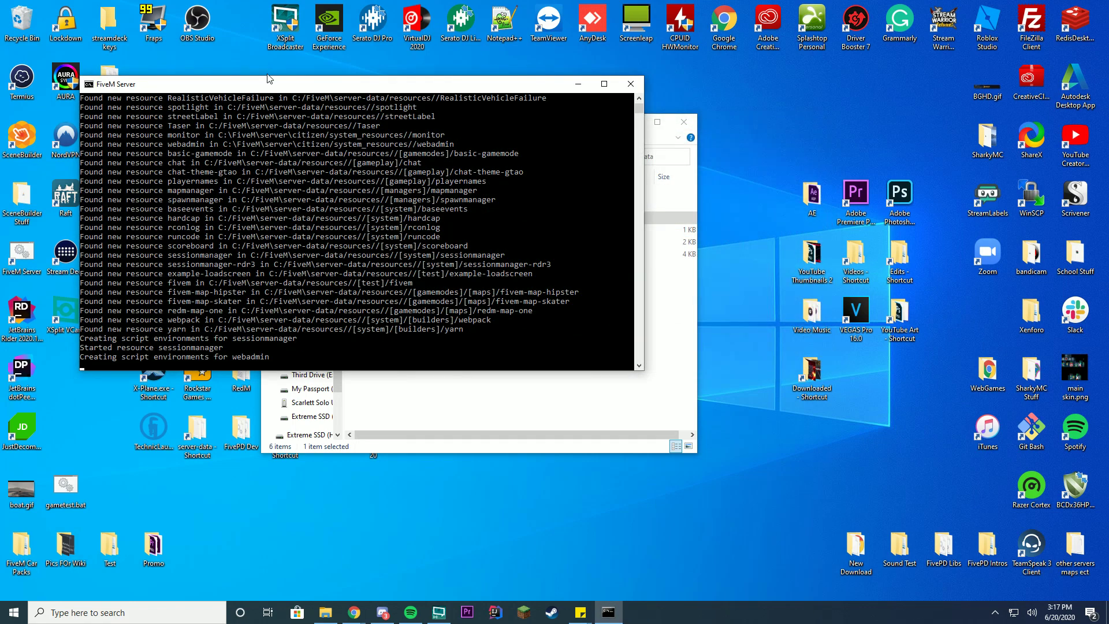
left_click_drag(266, 79, 719, 96)
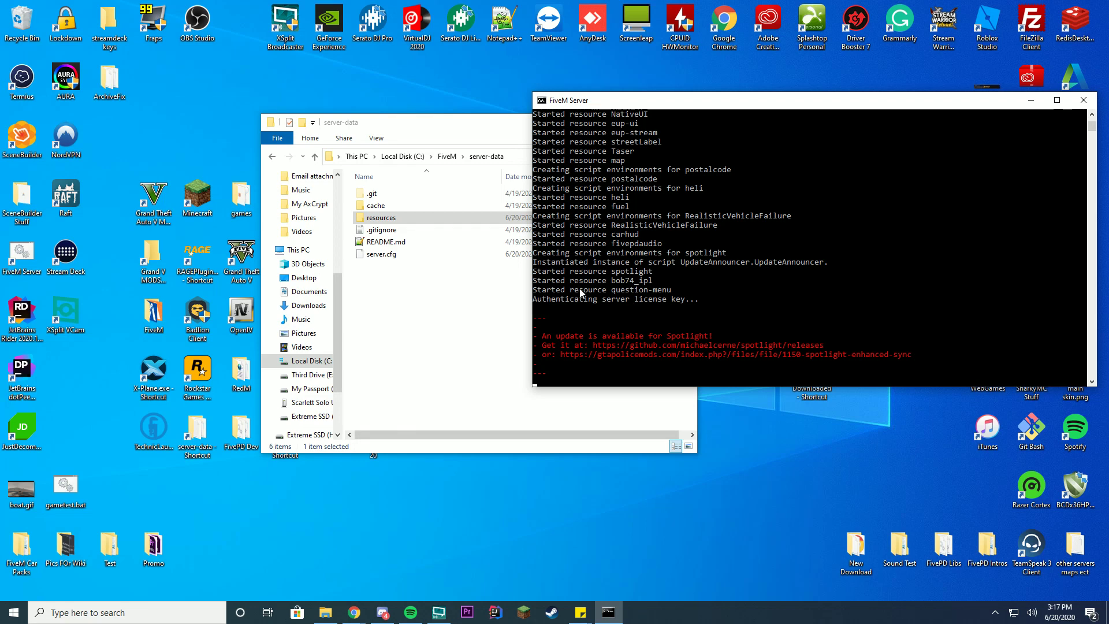
Minimize the server console and Explorer, then run FiveM.exe from the FiveM install folder
left_click(1031, 101)
left_click(642, 126)
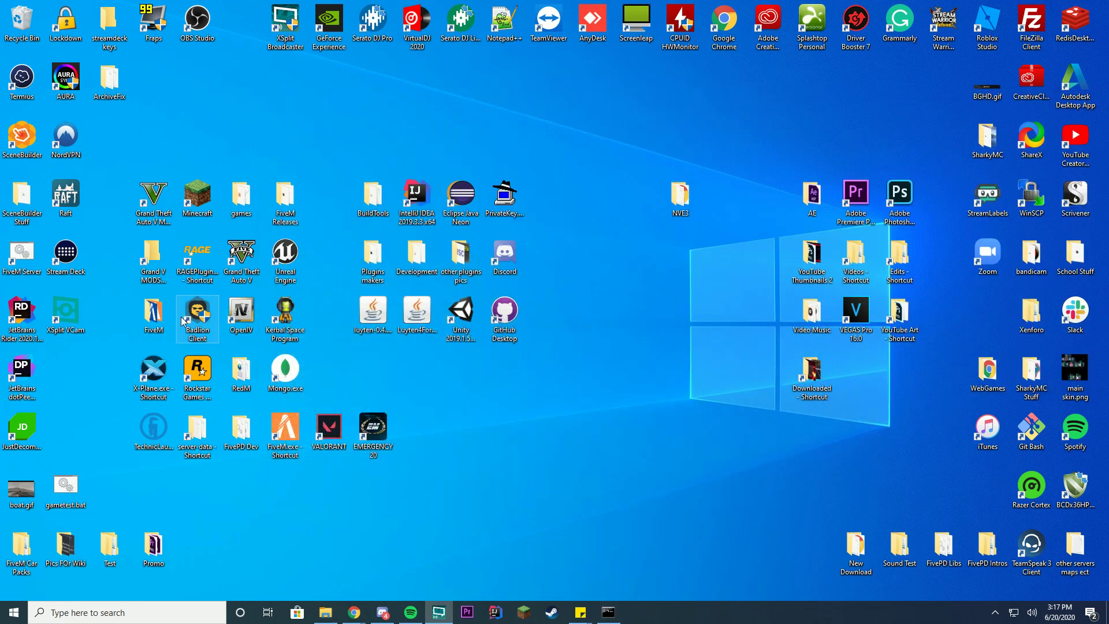
double_click(171, 321)
left_click(392, 233)
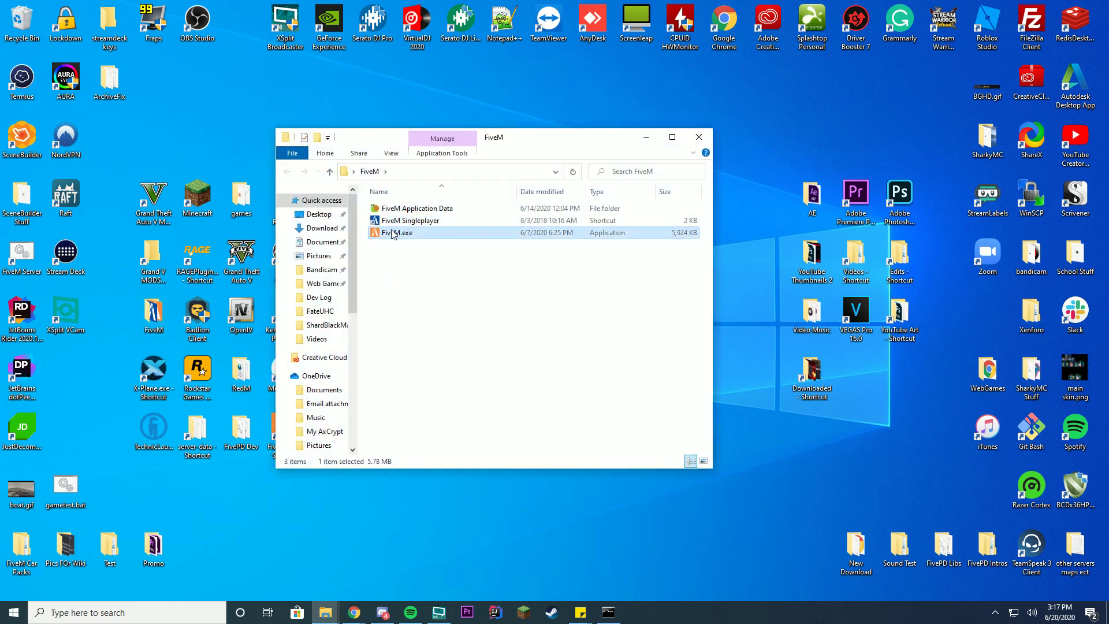
left_click(647, 137)
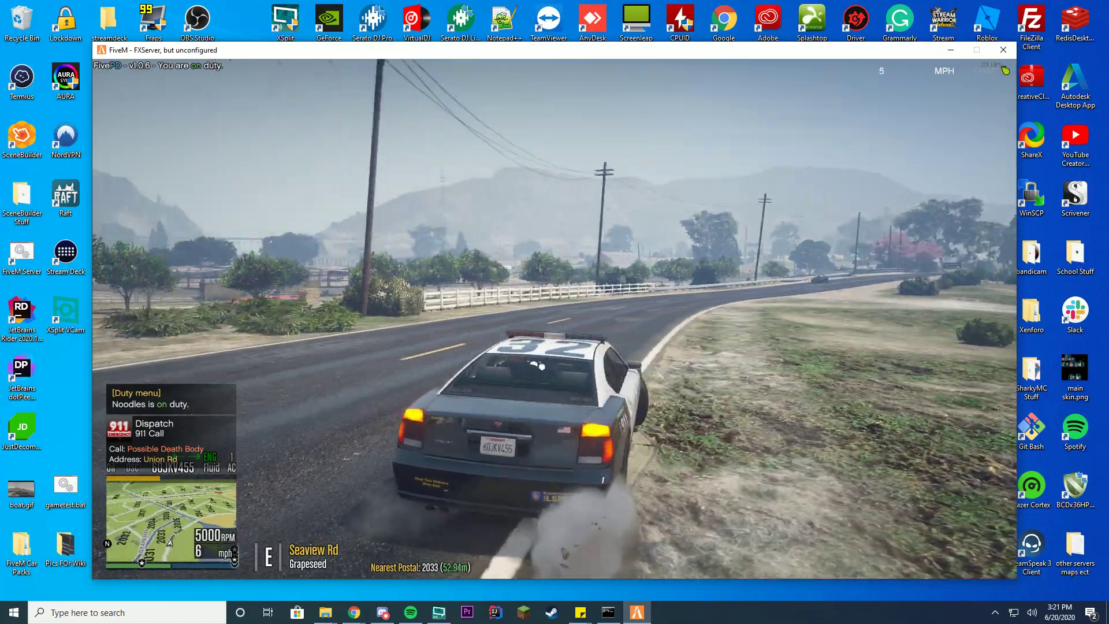
Drive the police car in behind the dark car and start a traffic stop
key("w")
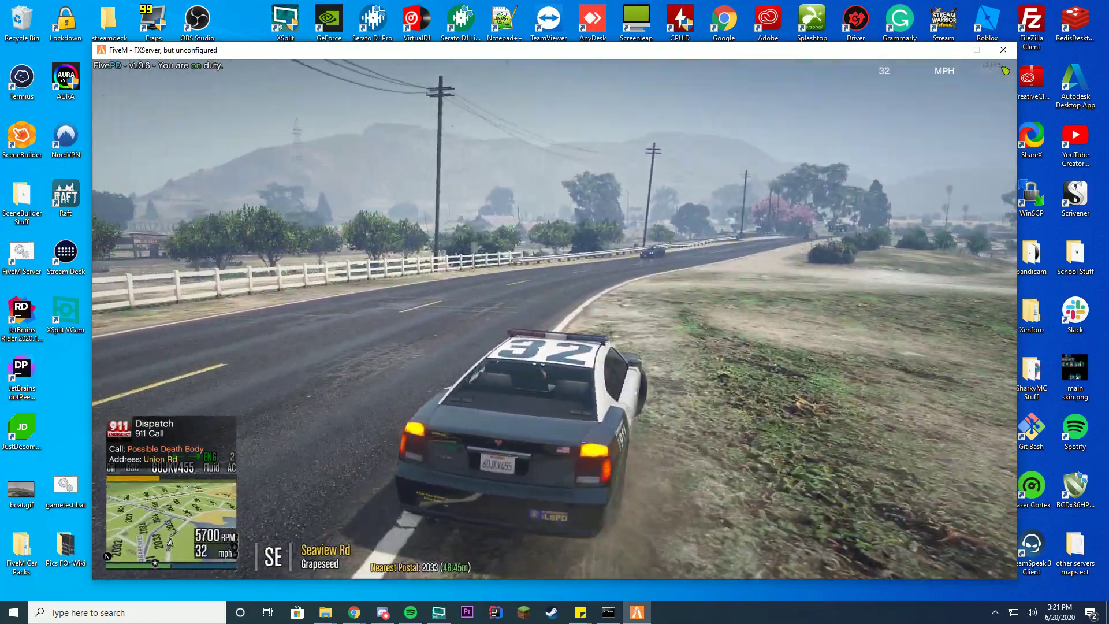
key("a")
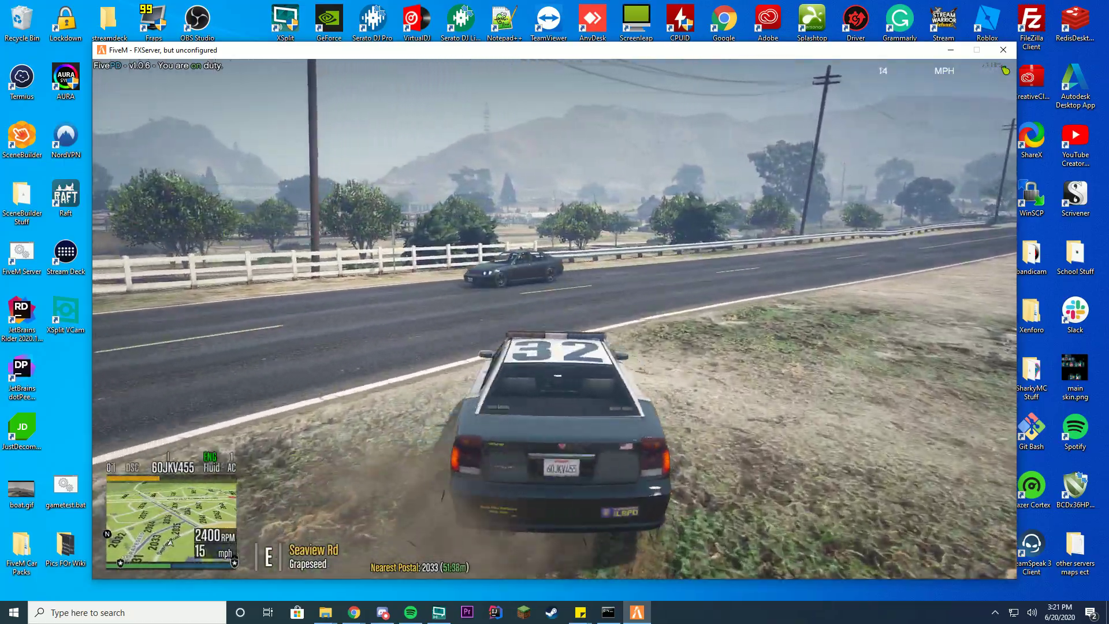
key("w")
key("shift")
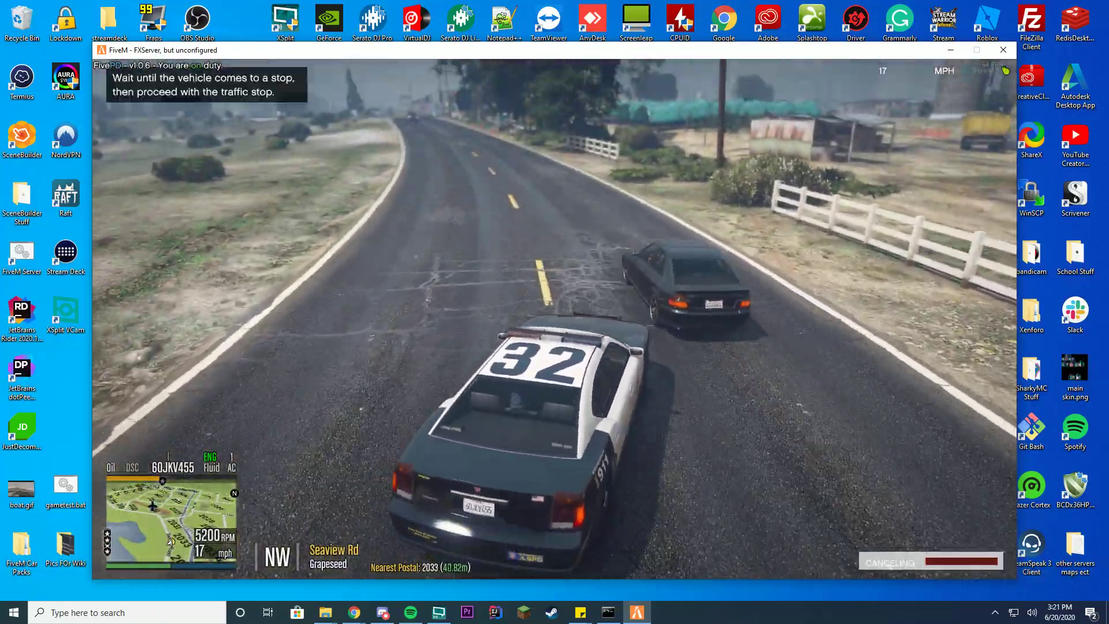
Follow the dark car onto the shoulder, exit the cruiser and walk toward it
key("w")
key("a")
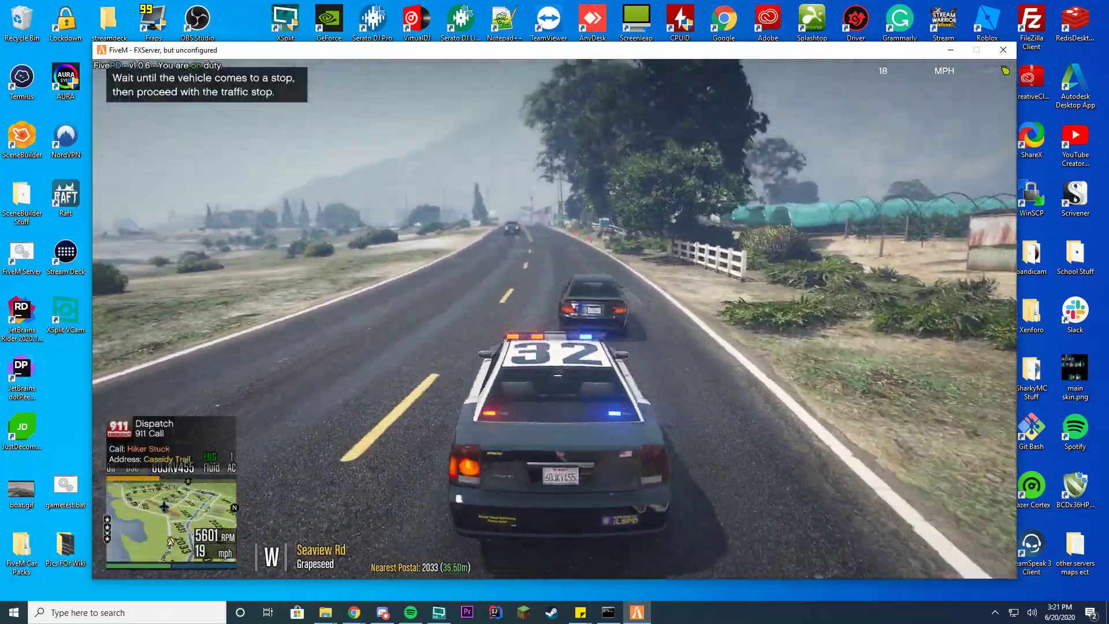
key("w")
key("d")
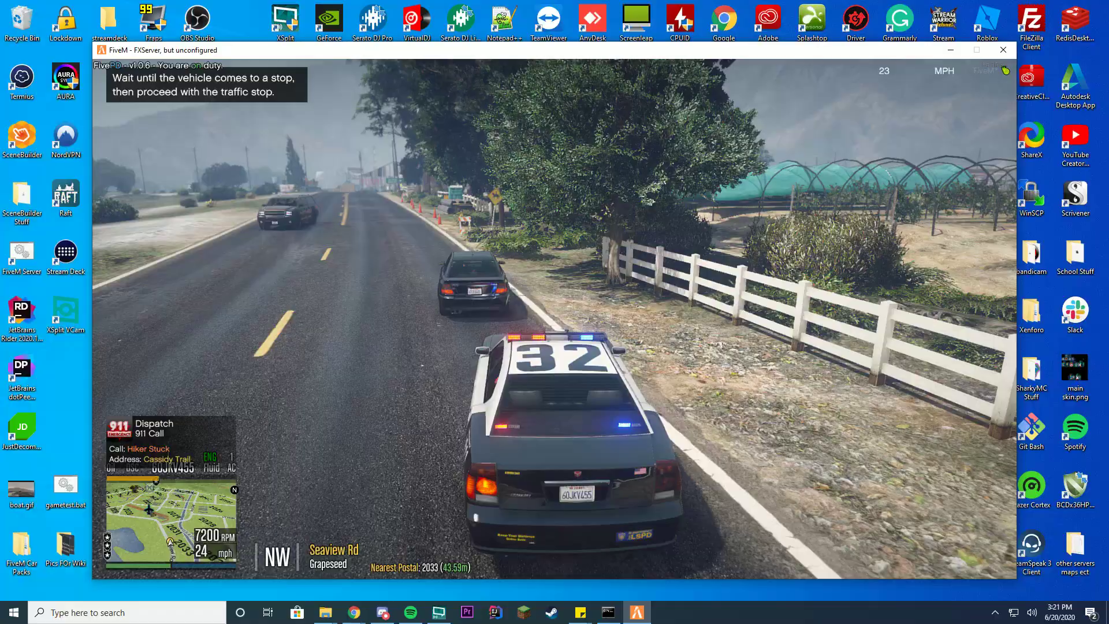
key("f")
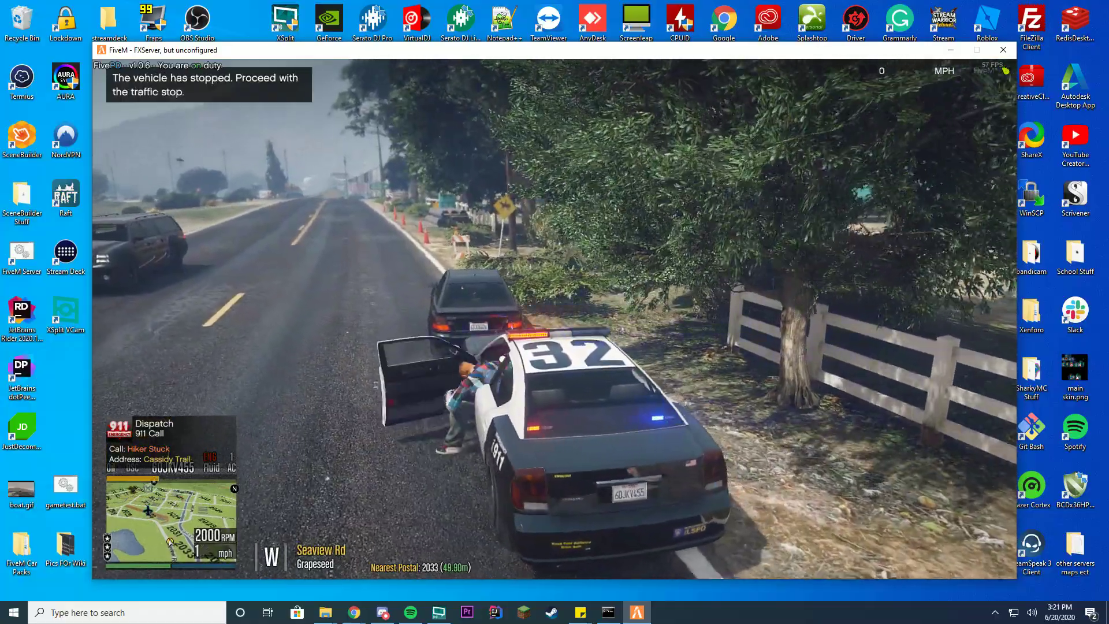
key("w")
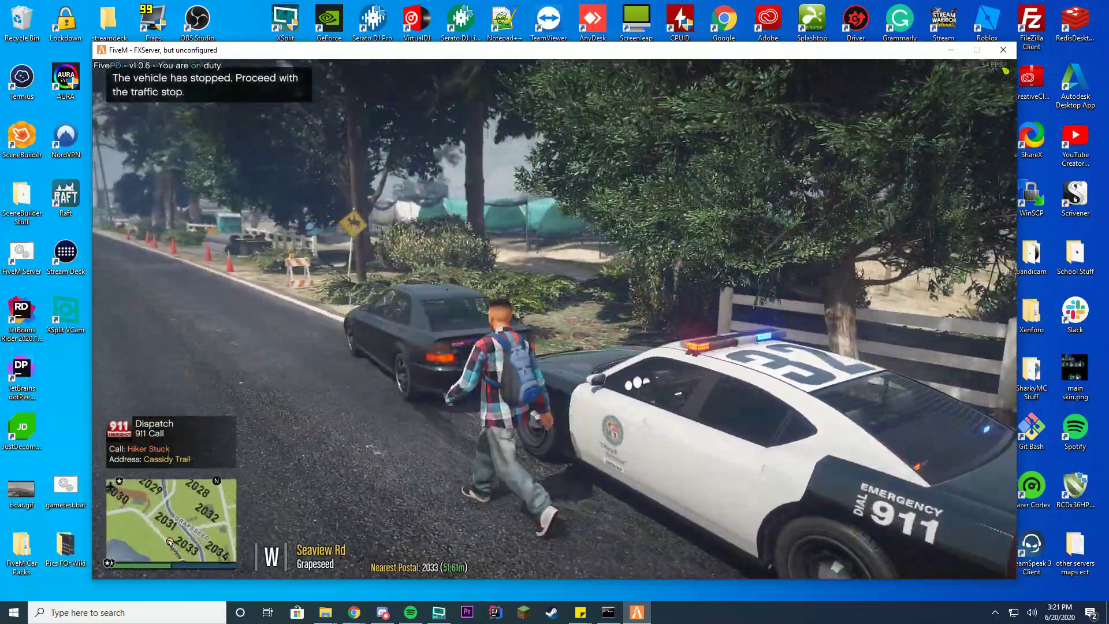
Open the FivePD Questions menu while walking up to the driver's window
key("a")
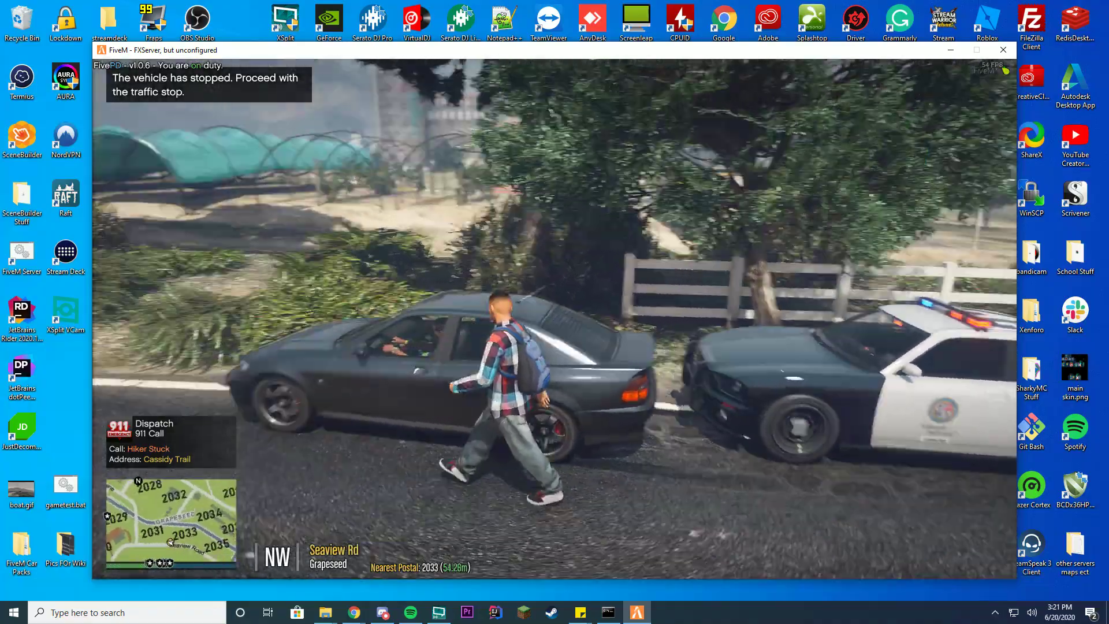
key("F6")
key("w")
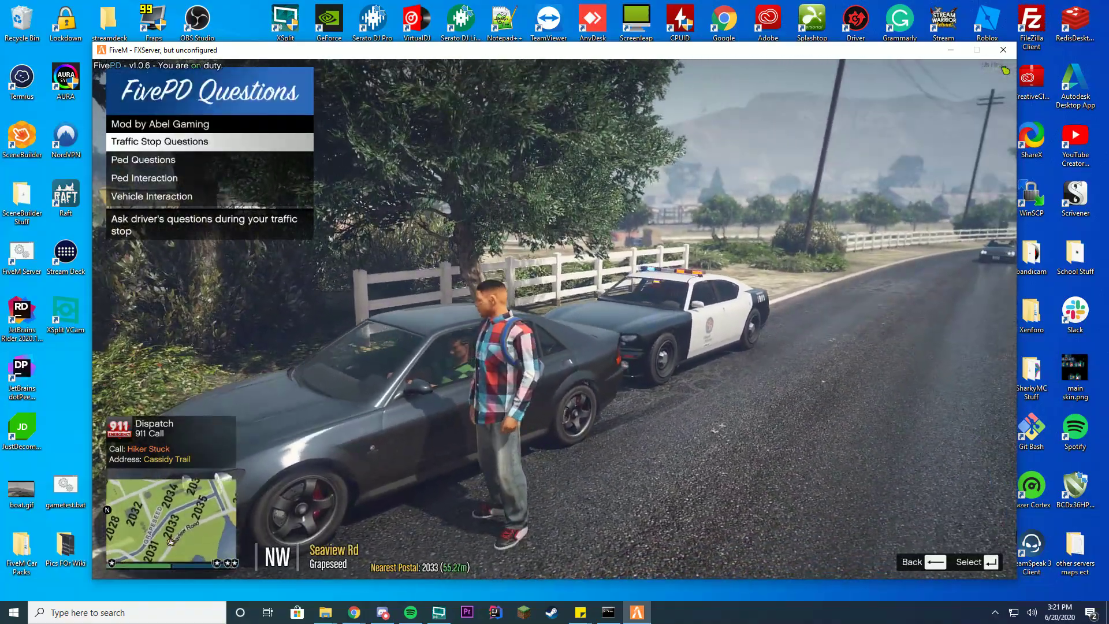
Ask the Intro questions: Hello, How are you today?, why I stopped you, and weapons
key("Return")
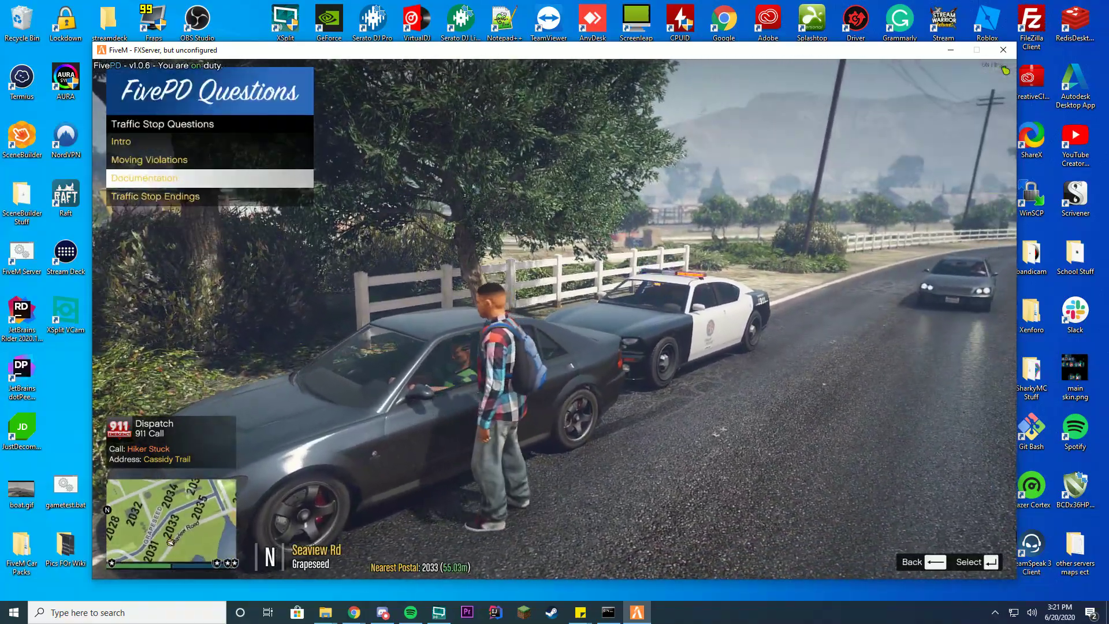
key("Return")
key("Return")
key("Down")
key("Return")
key("Down")
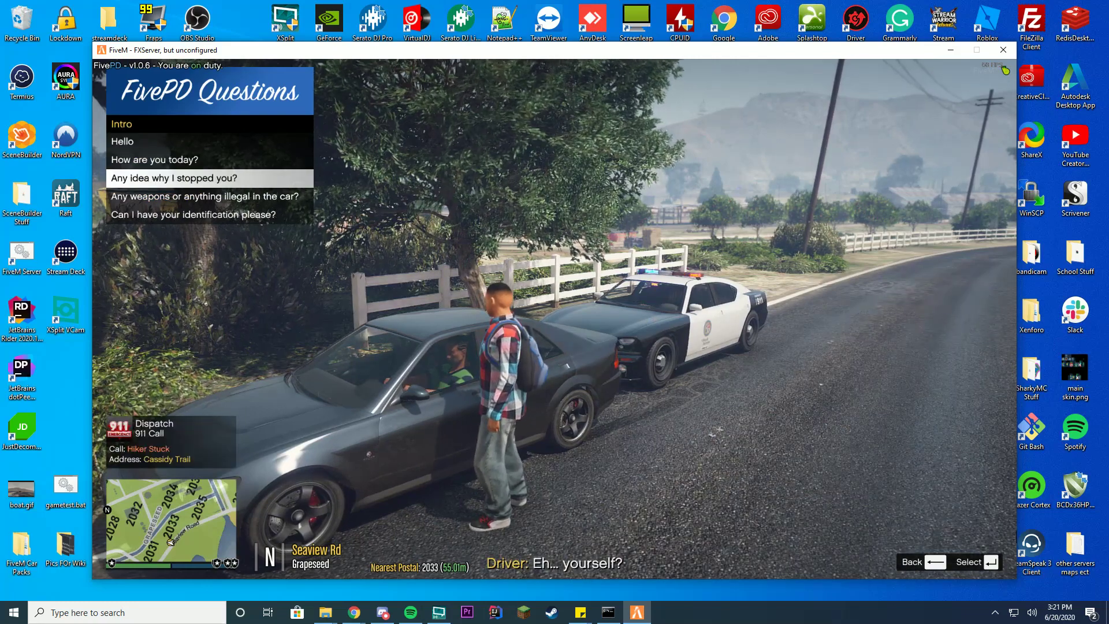
key("Return")
key("Down")
key("Return")
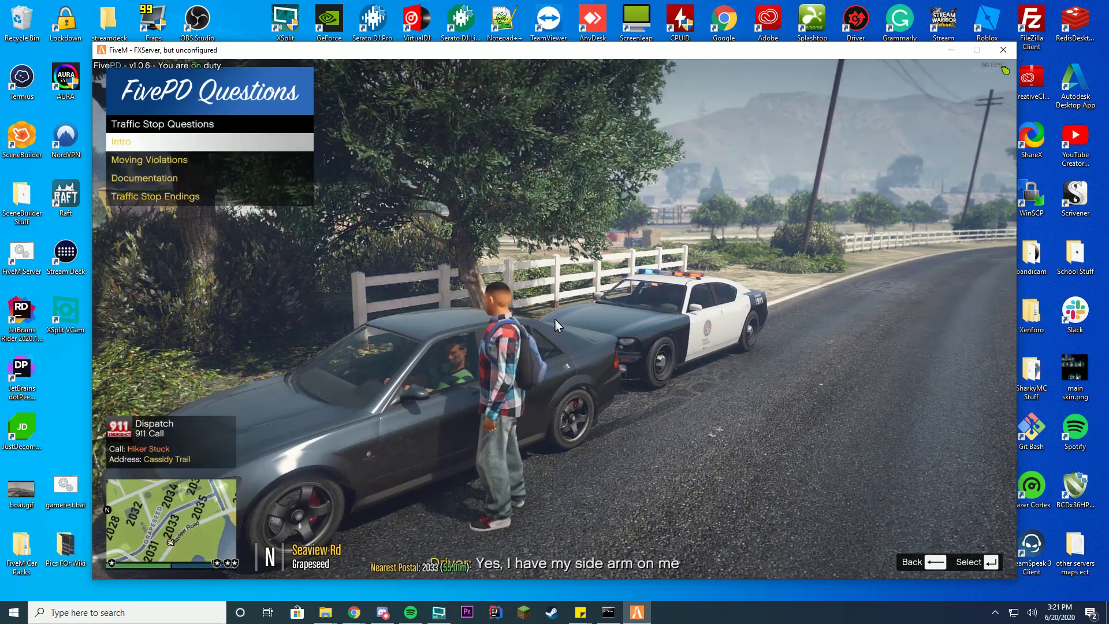
key("Down")
key("Down")
key("Up")
Ask the Documentation questions on suspended license, expired registration and insurance, then close the menu
key("Down")
key("Return")
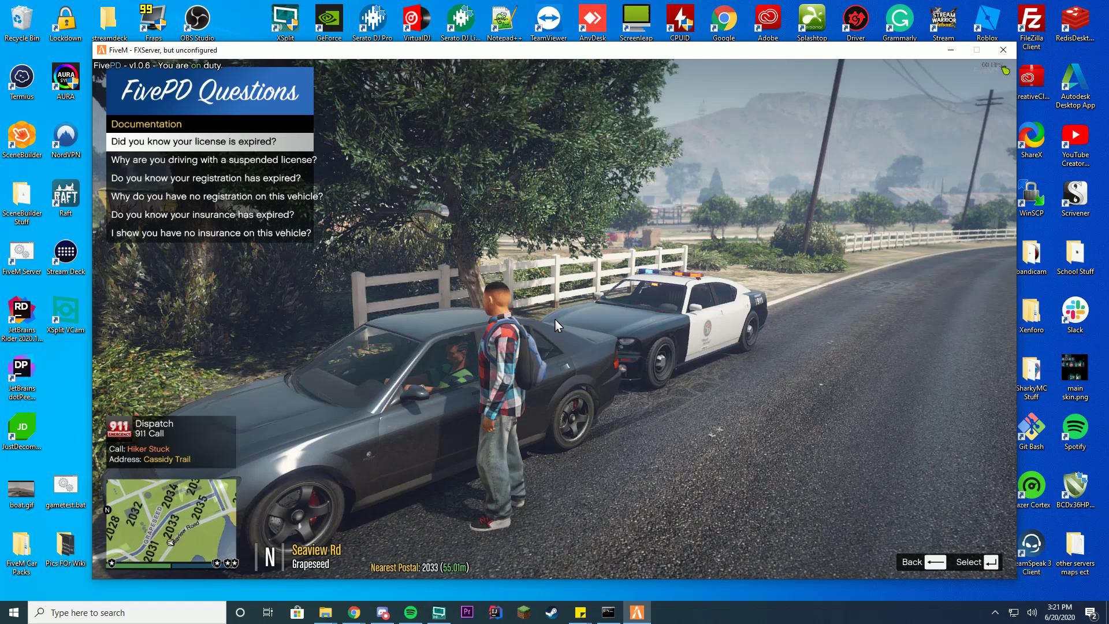
key("Down")
key("Return")
key("Down")
key("Return")
key("Down")
key("Return")
key("Down")
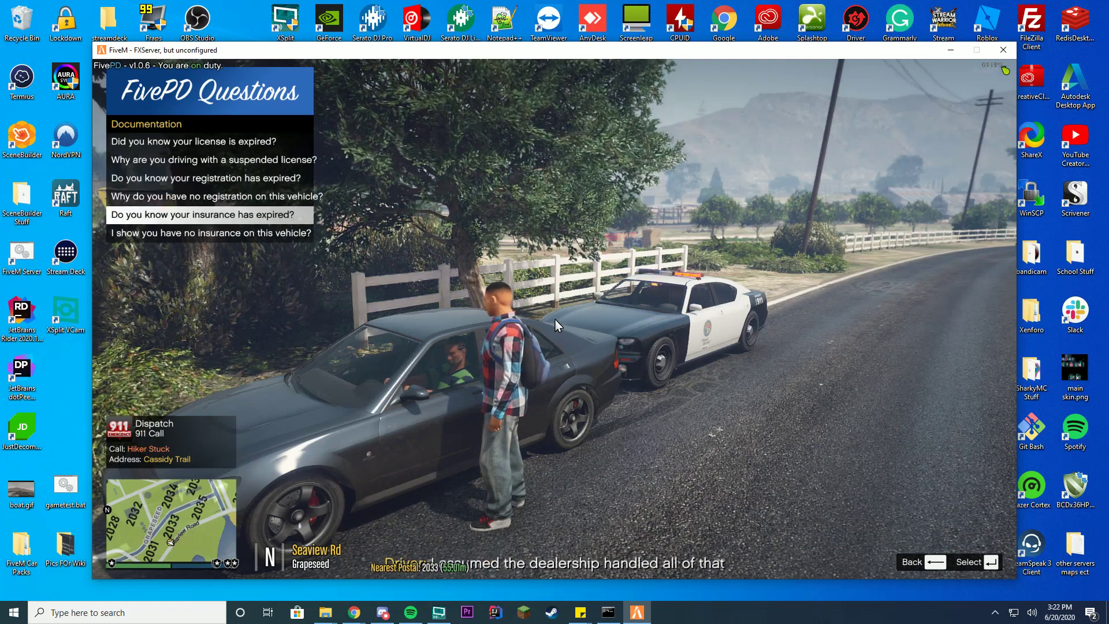
key("Return")
key("Down")
key("BackSpace")
key("BackSpace")
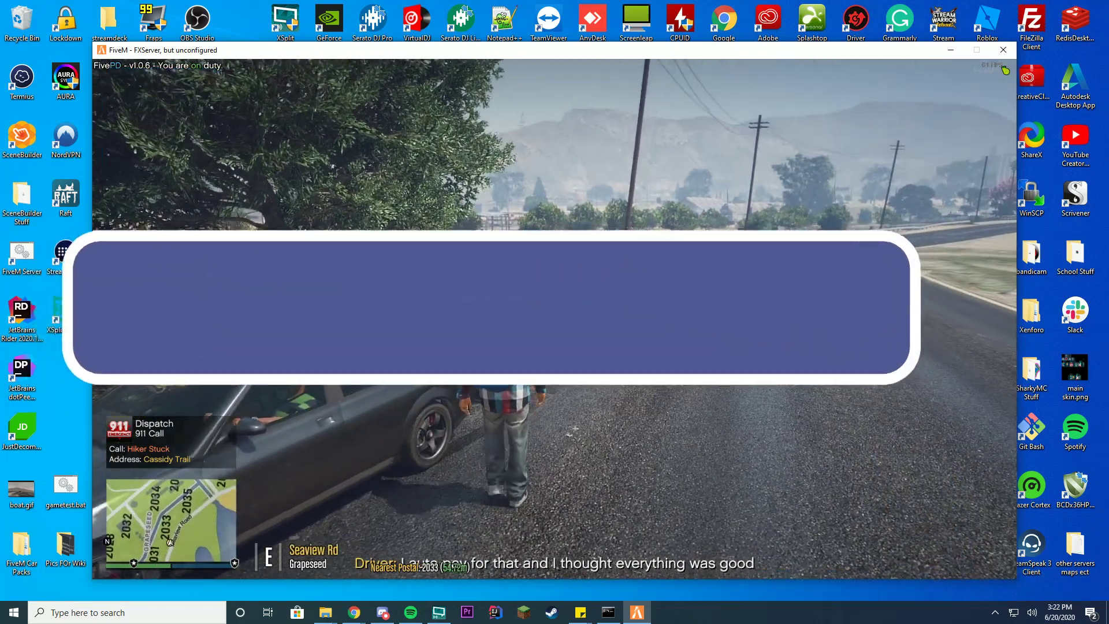
Walk back, get into the police car, and cancel the traffic stop
key("w")
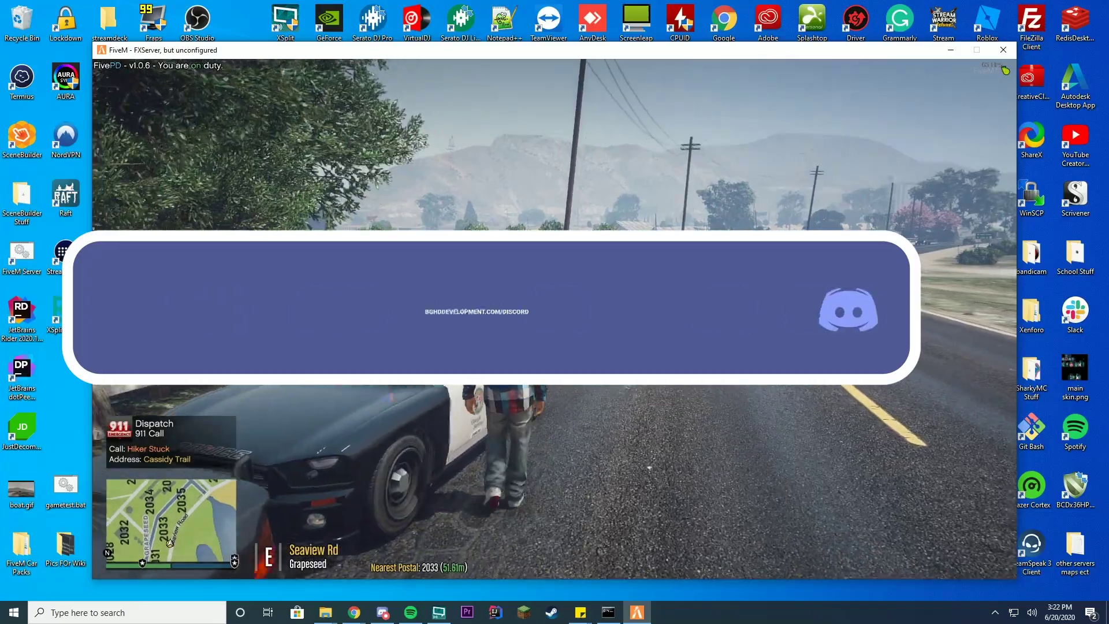
key("f")
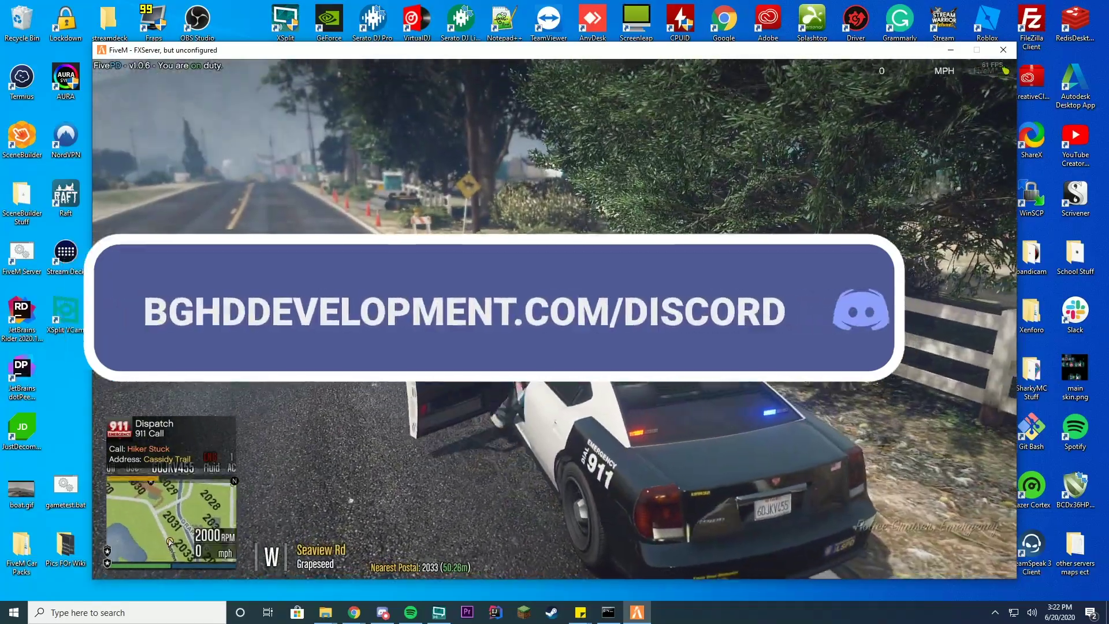
key("shift")
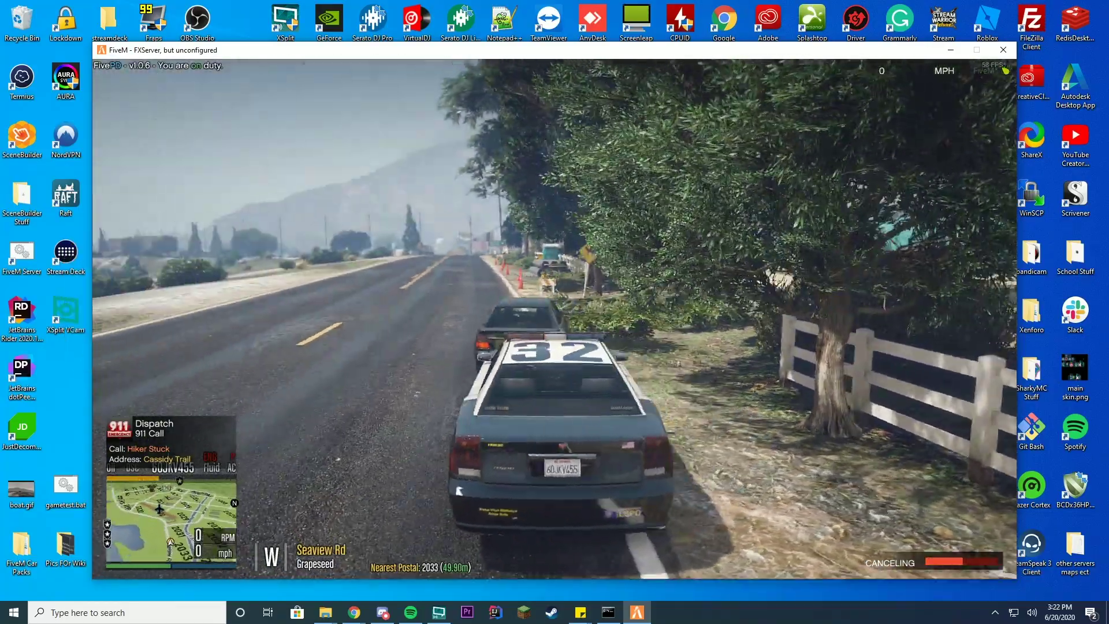
Reverse, U-turn, and drive the patrol car off along Seaview Rd
key("s")
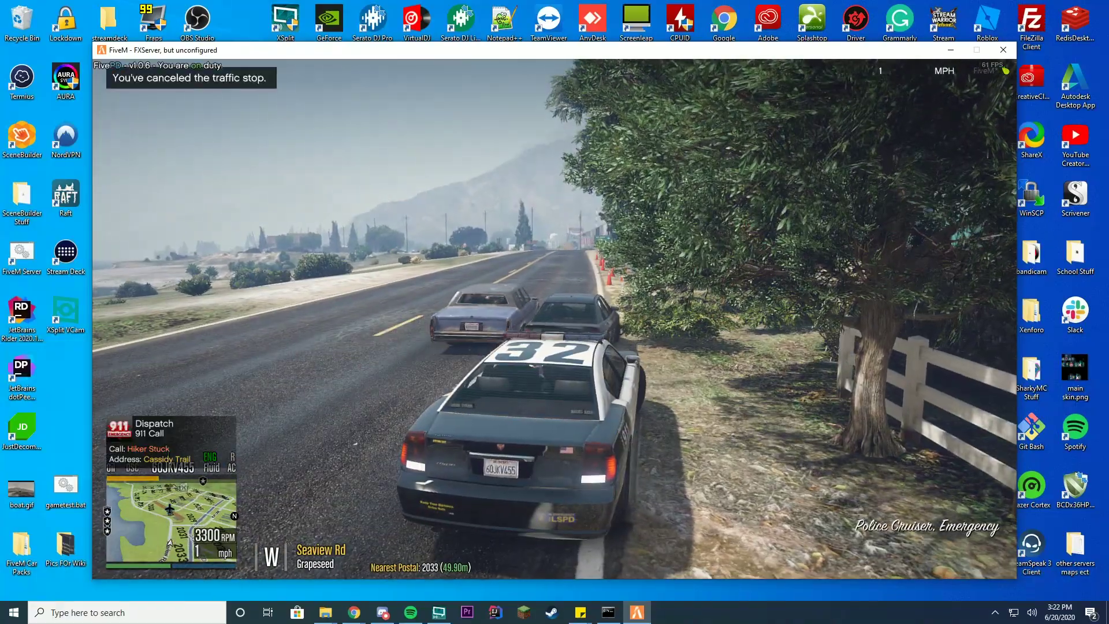
key("w")
key("a")
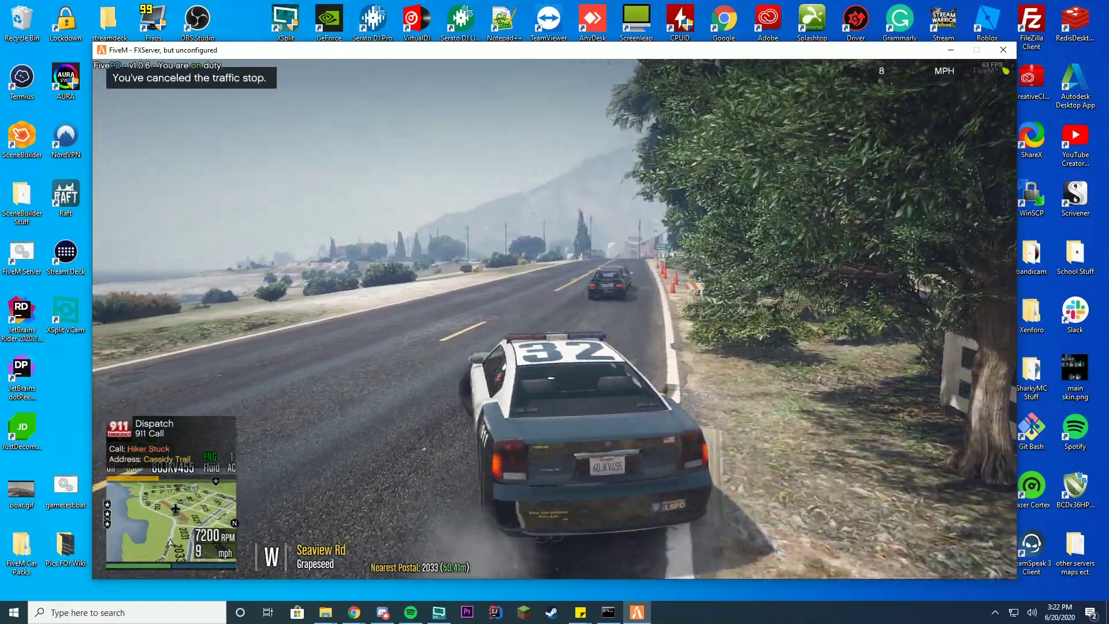
key("w")
key("a")
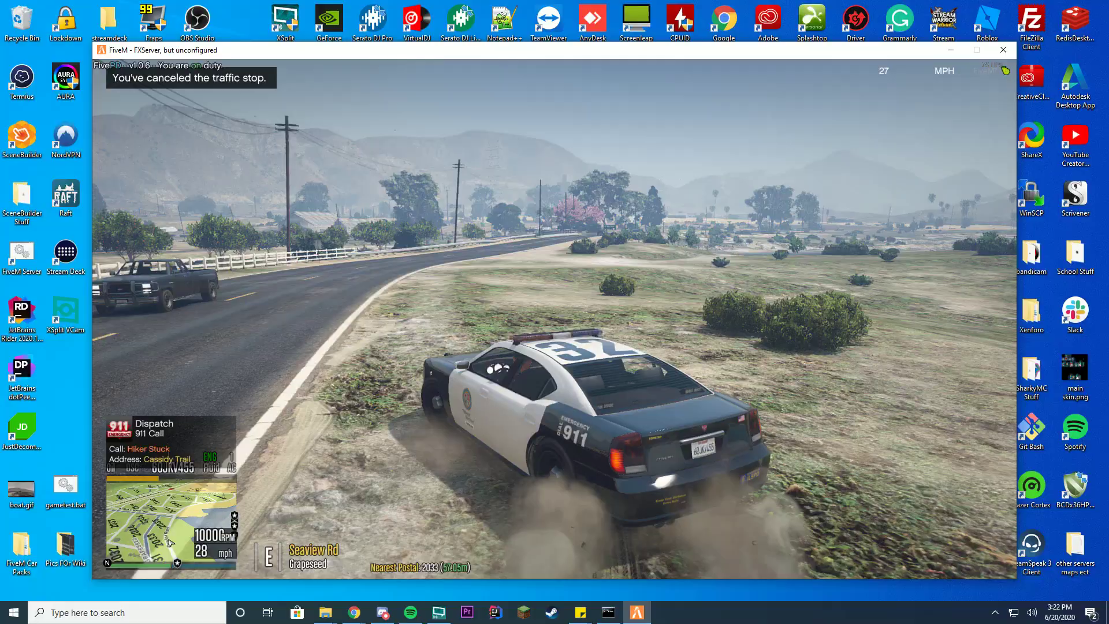
key("w")
key("d")
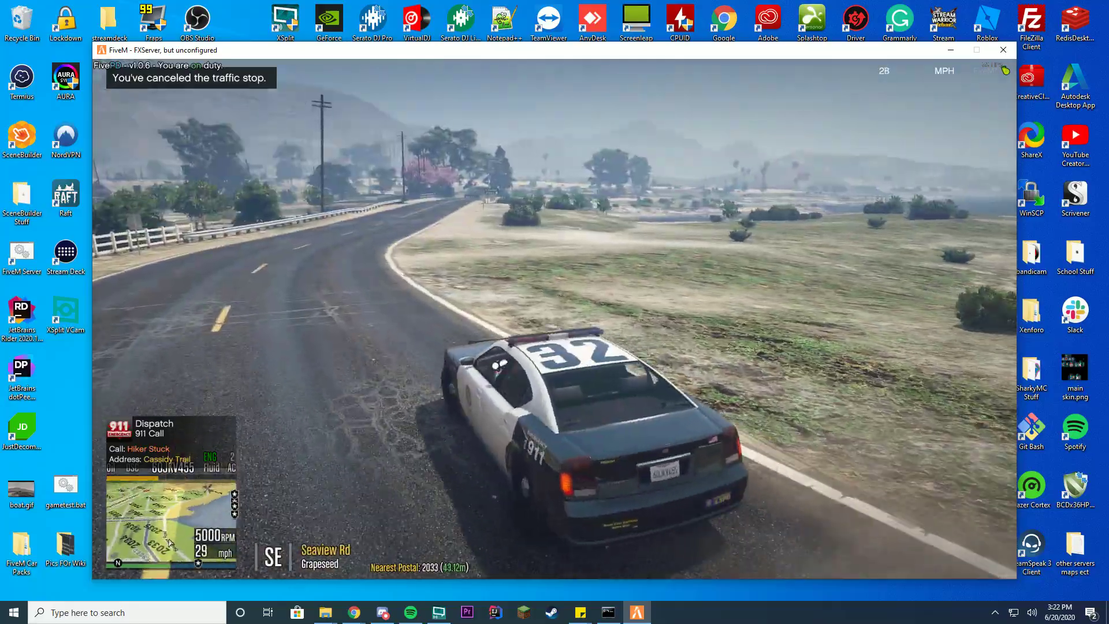
key("w")
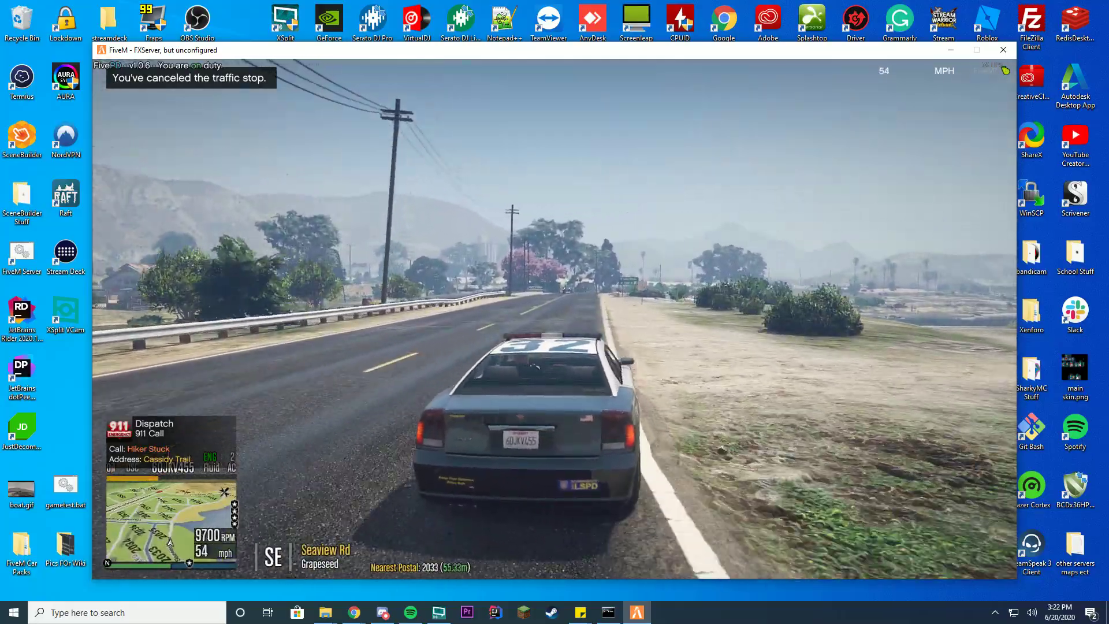